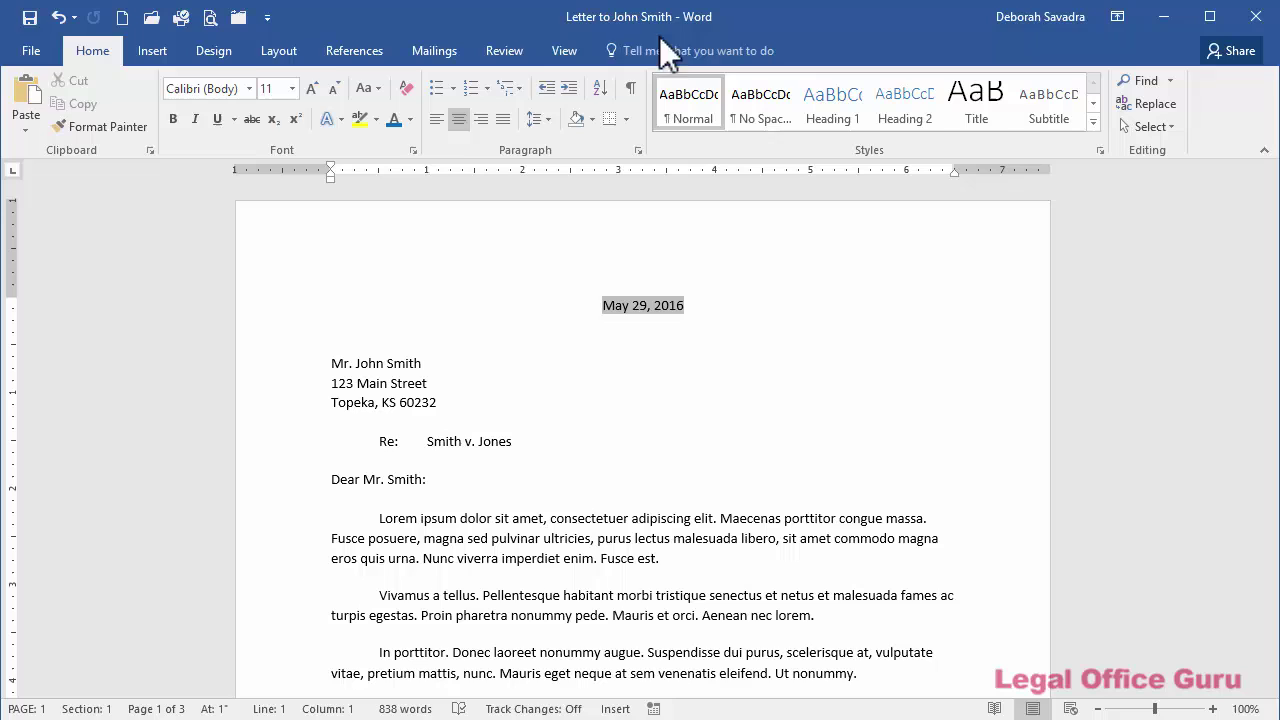
# Insert a Blank header, delete its placeholder text, and close header editing
pyautogui.click(152, 53)
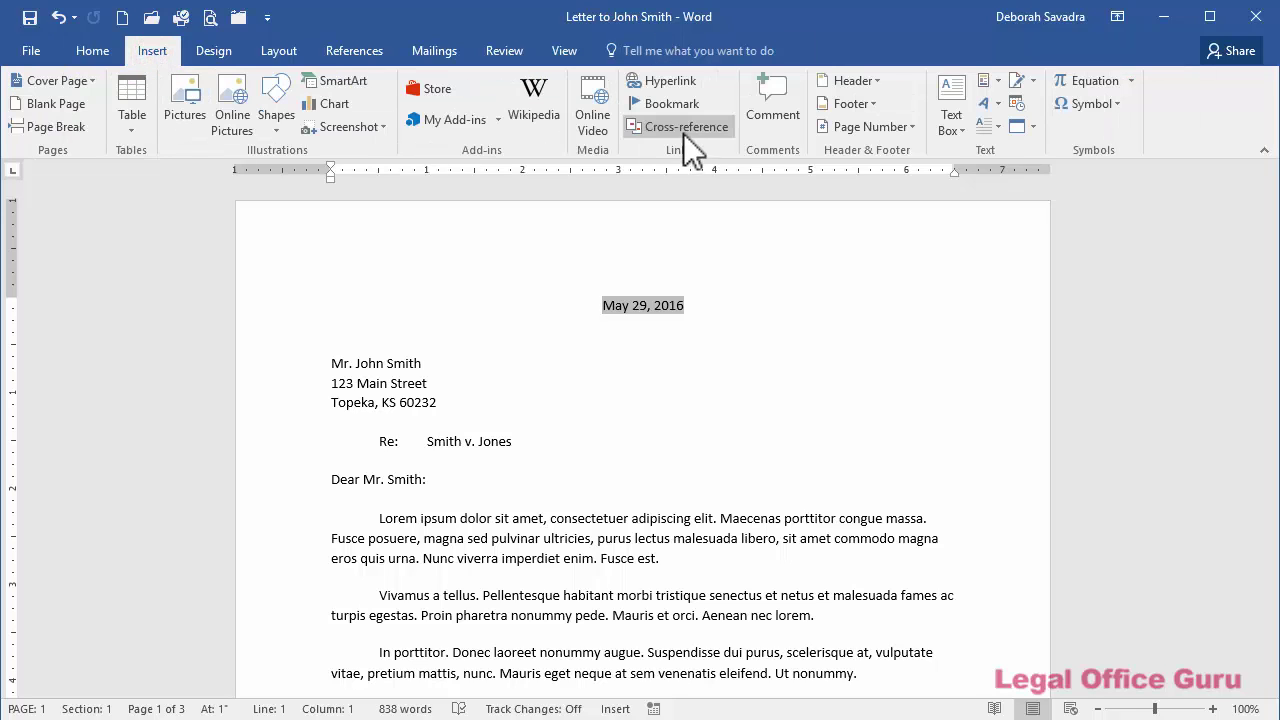
pyautogui.click(872, 82)
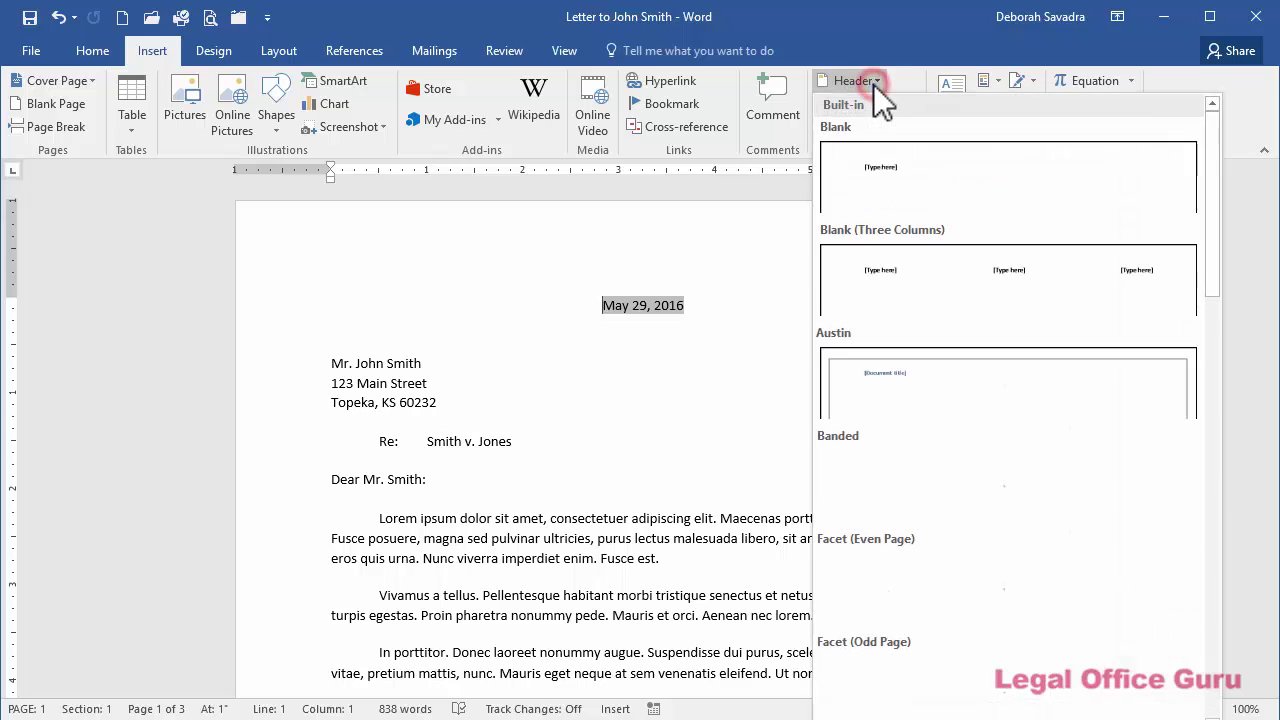
pyautogui.click(868, 167)
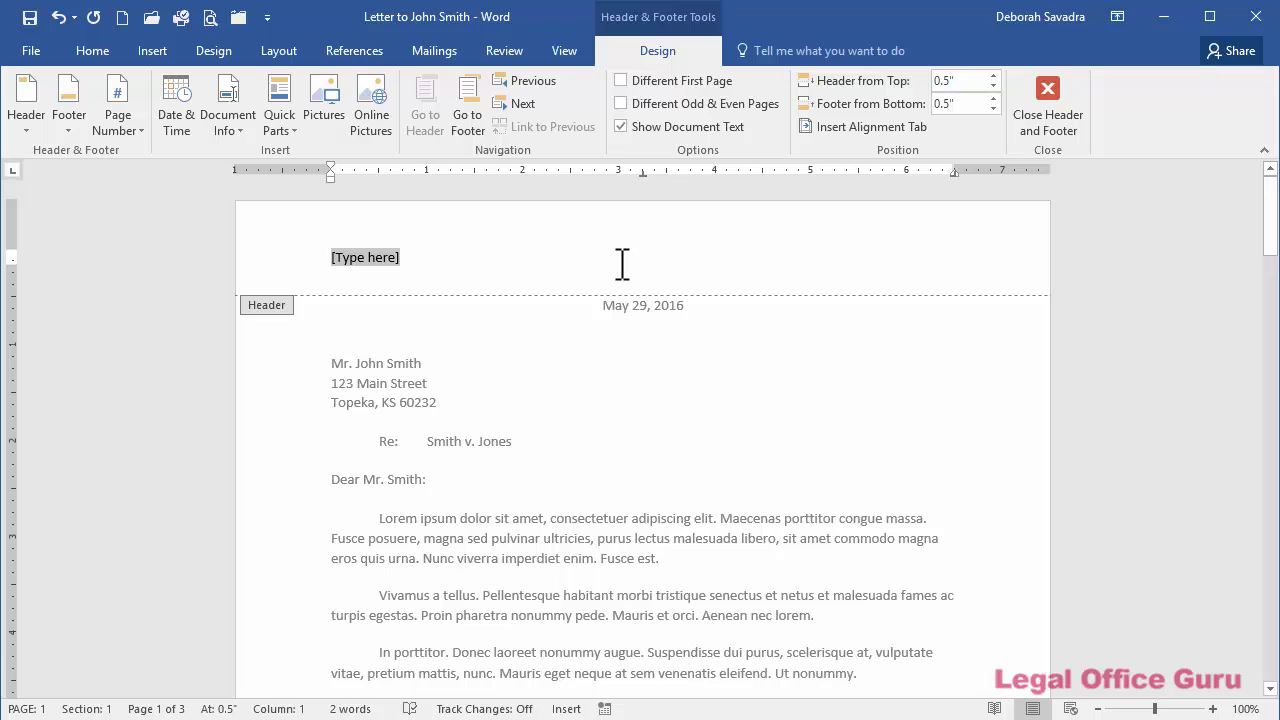
pyautogui.press('Delete')
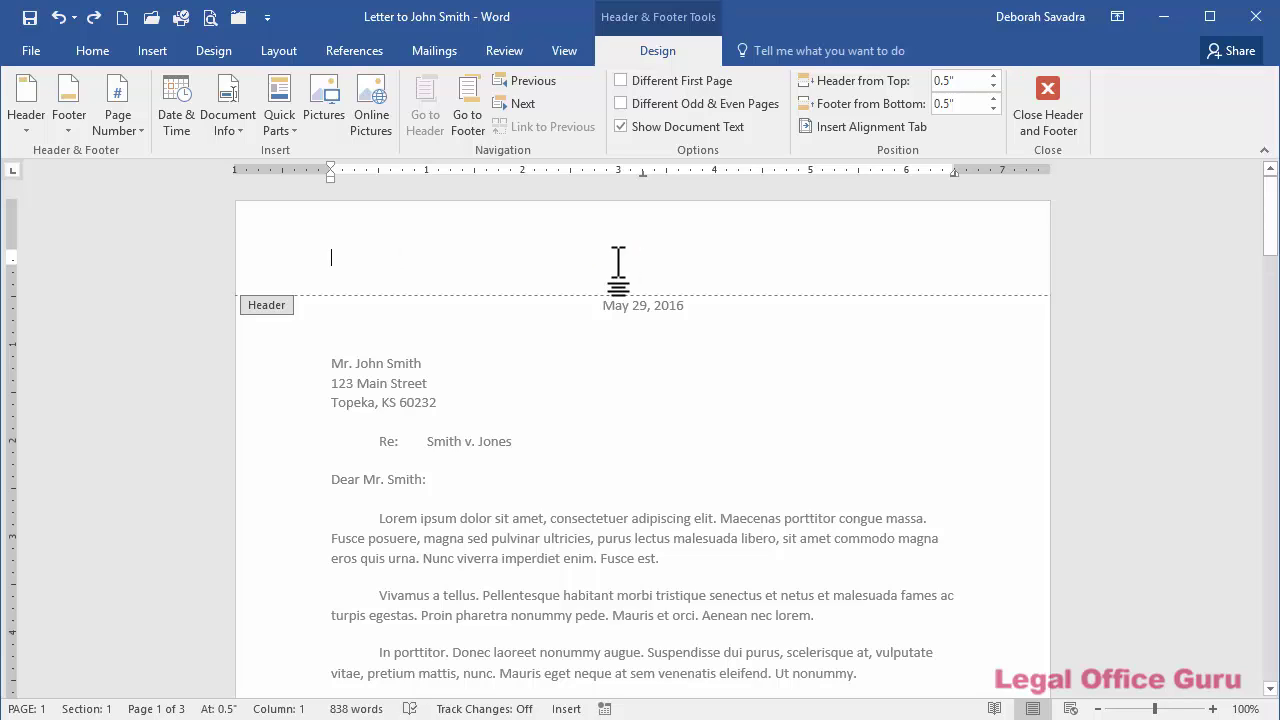
pyautogui.click(1046, 104)
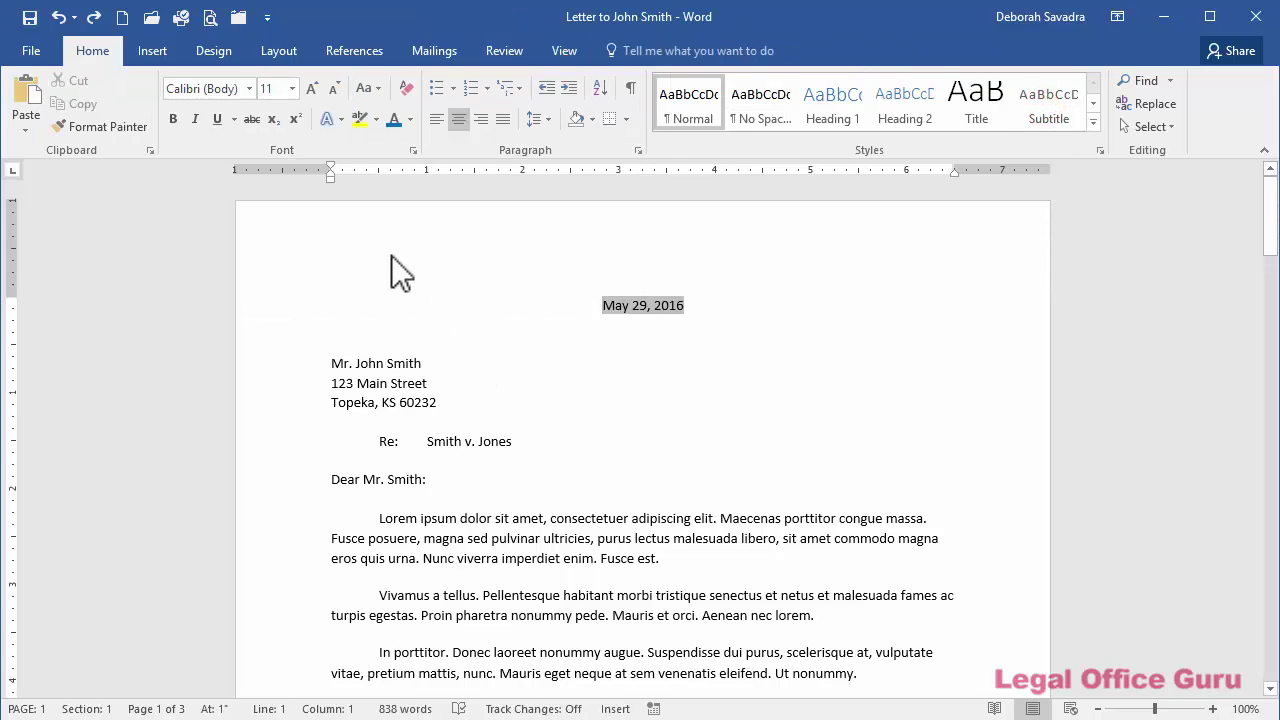
# Reopen the header and turn on Different First Page
pyautogui.doubleClick(368, 237)
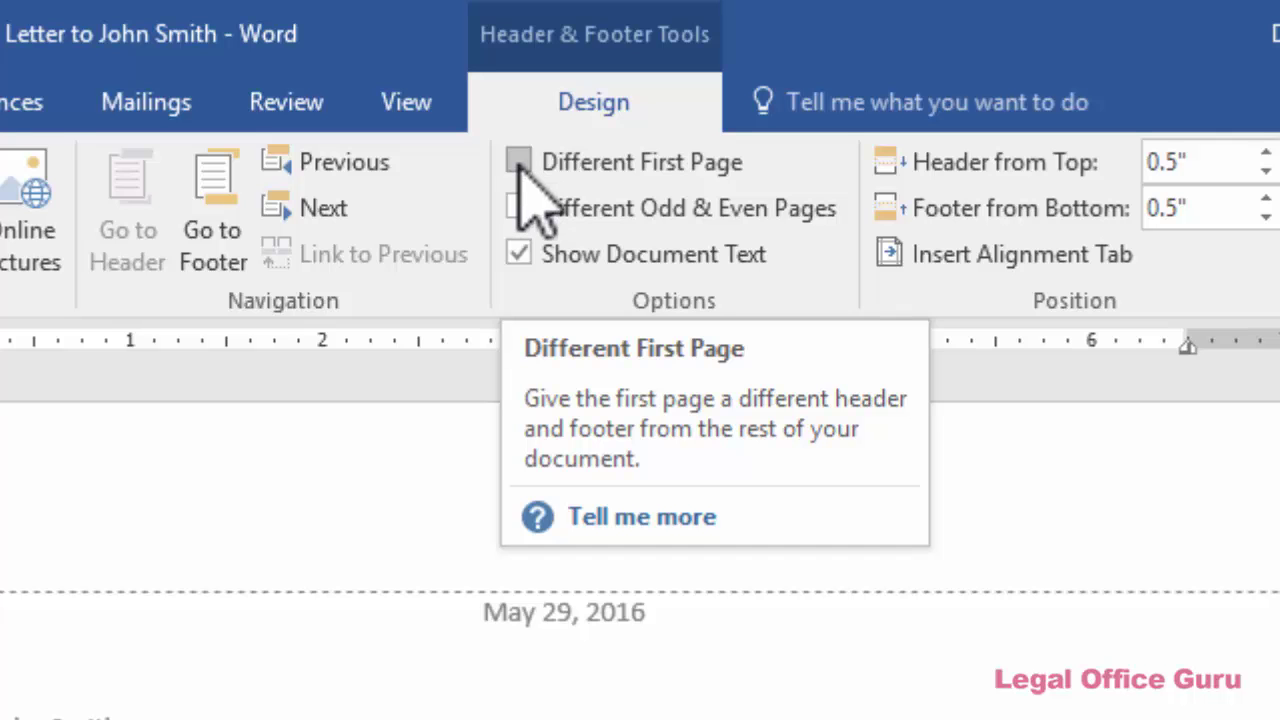
pyautogui.click(518, 161)
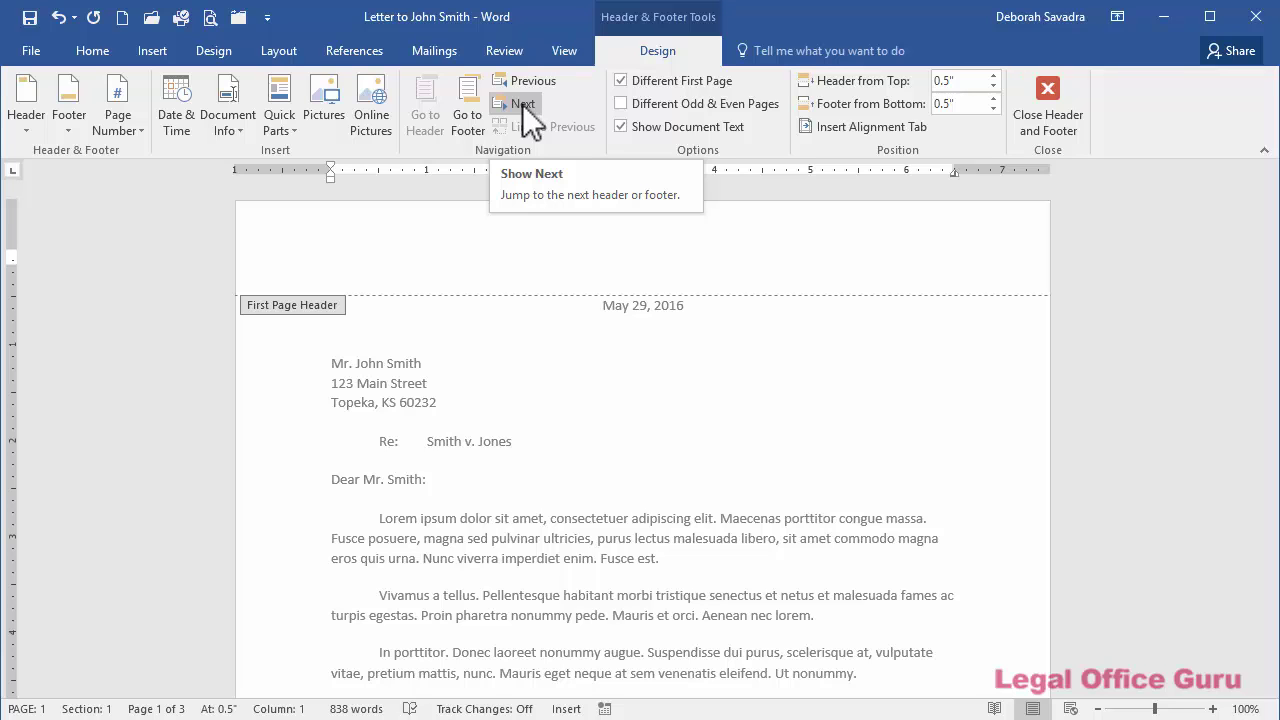
# Put the recipient's name on its own line in the page-2 header
pyautogui.click(522, 104)
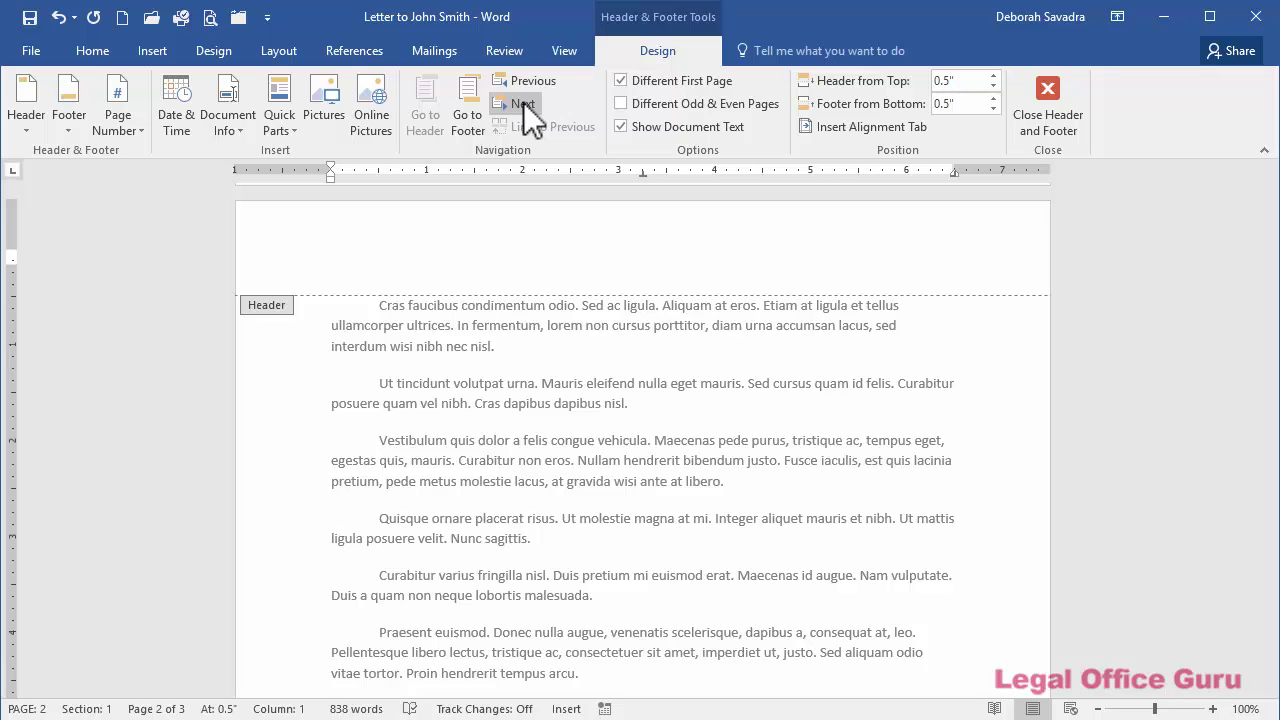
pyautogui.write('Mr.John Smith')
pyautogui.press('Return')
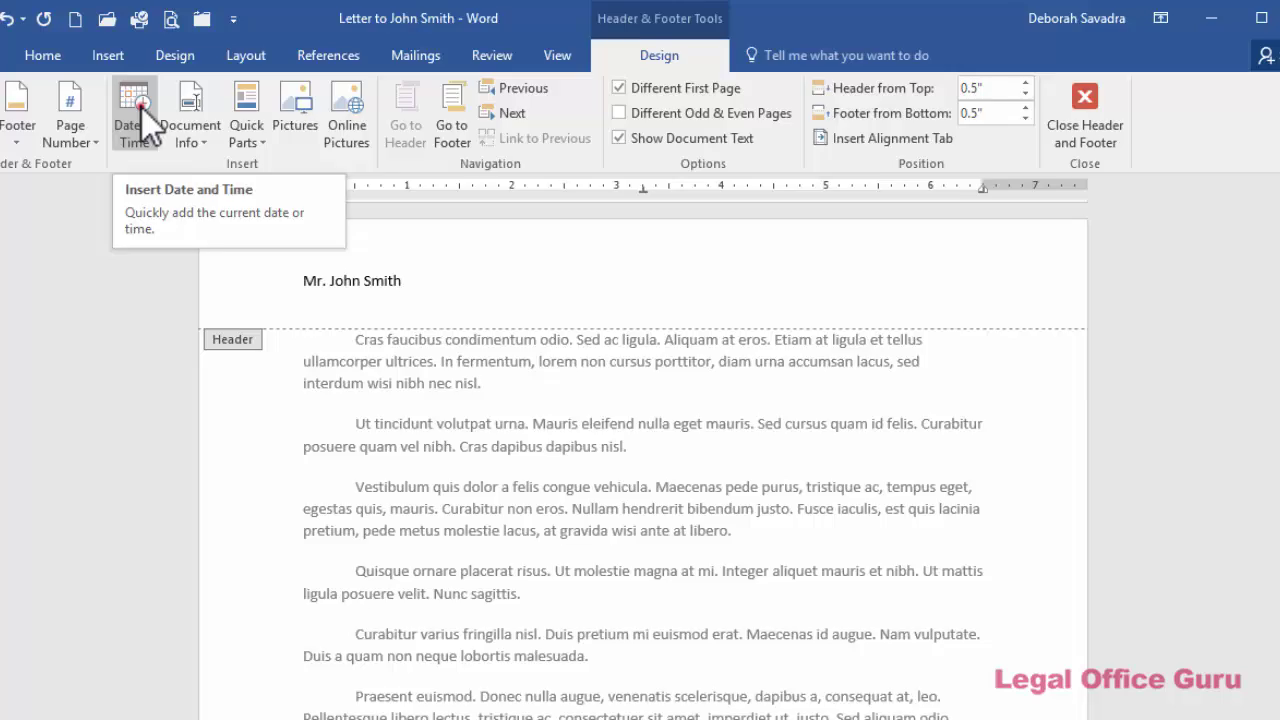
pyautogui.click(170, 105)
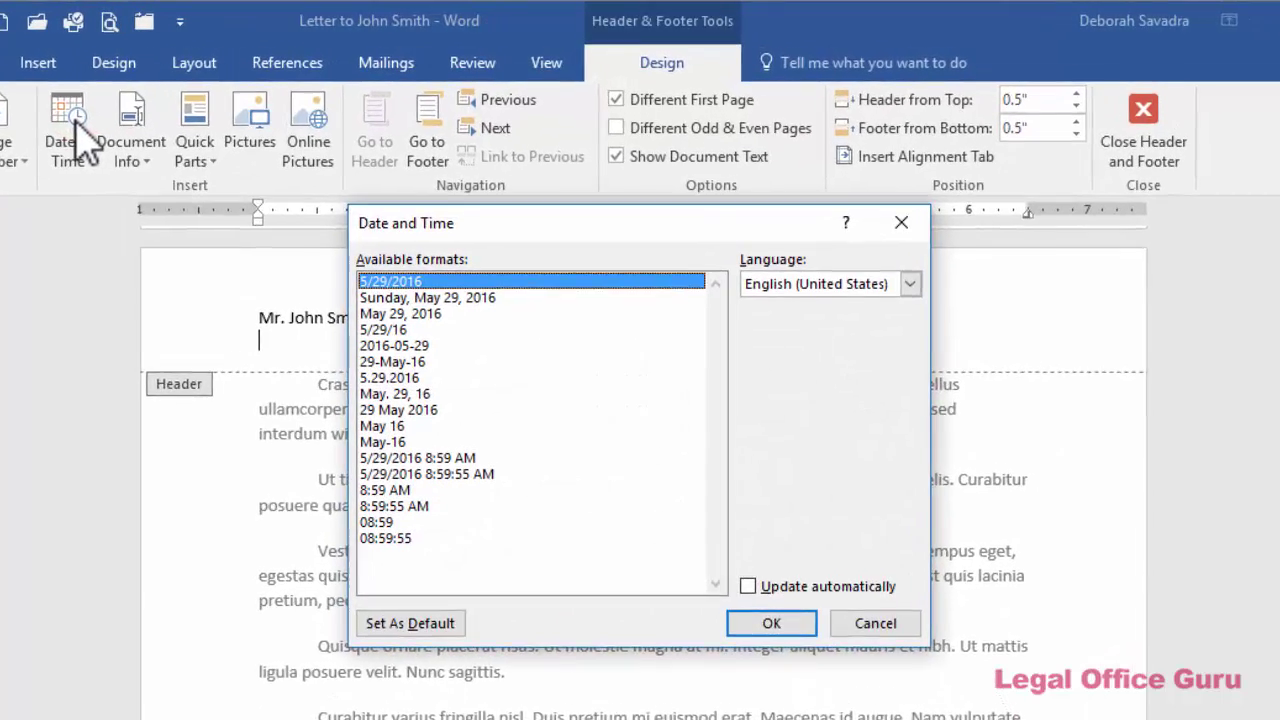
pyautogui.click(375, 332)
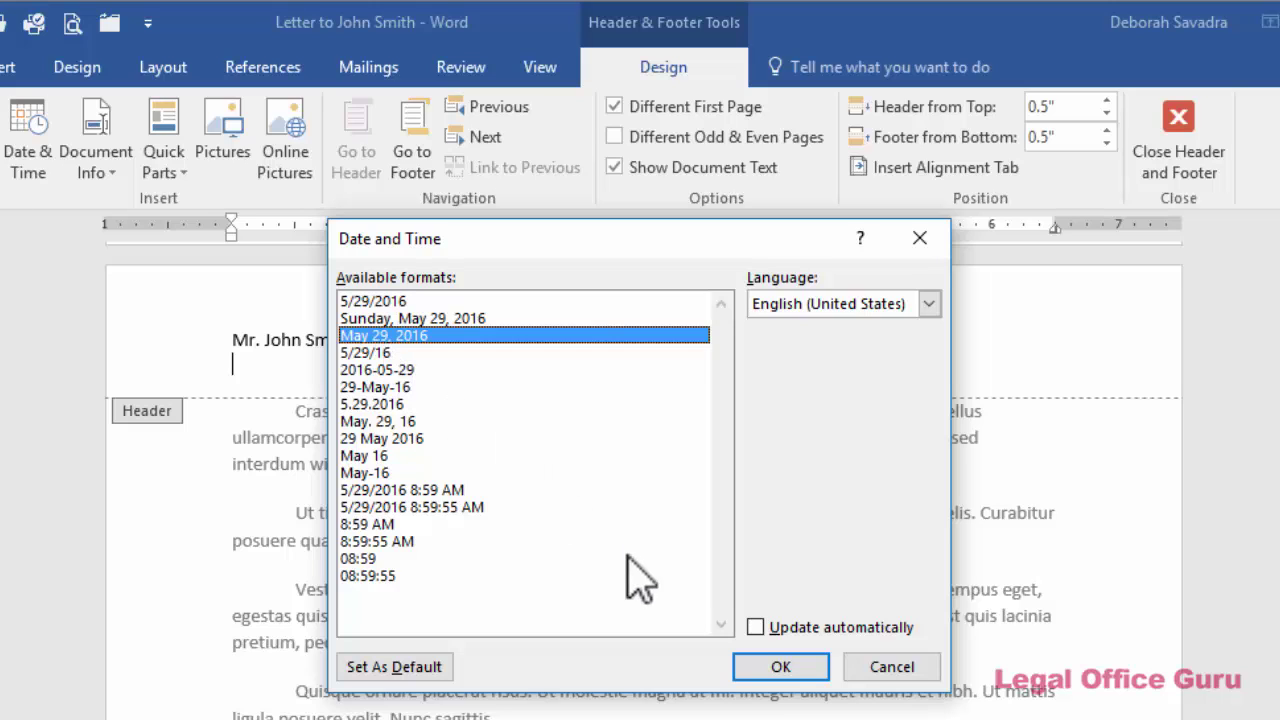
pyautogui.click(755, 628)
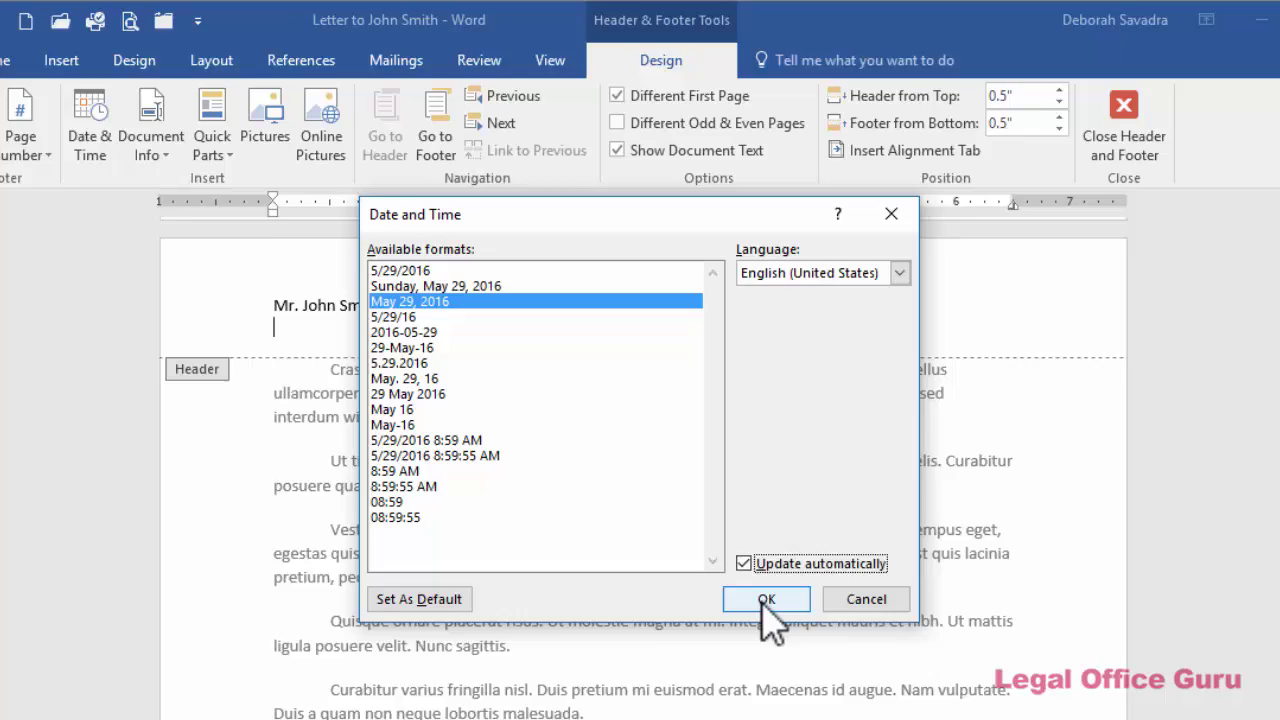
pyautogui.click(775, 666)
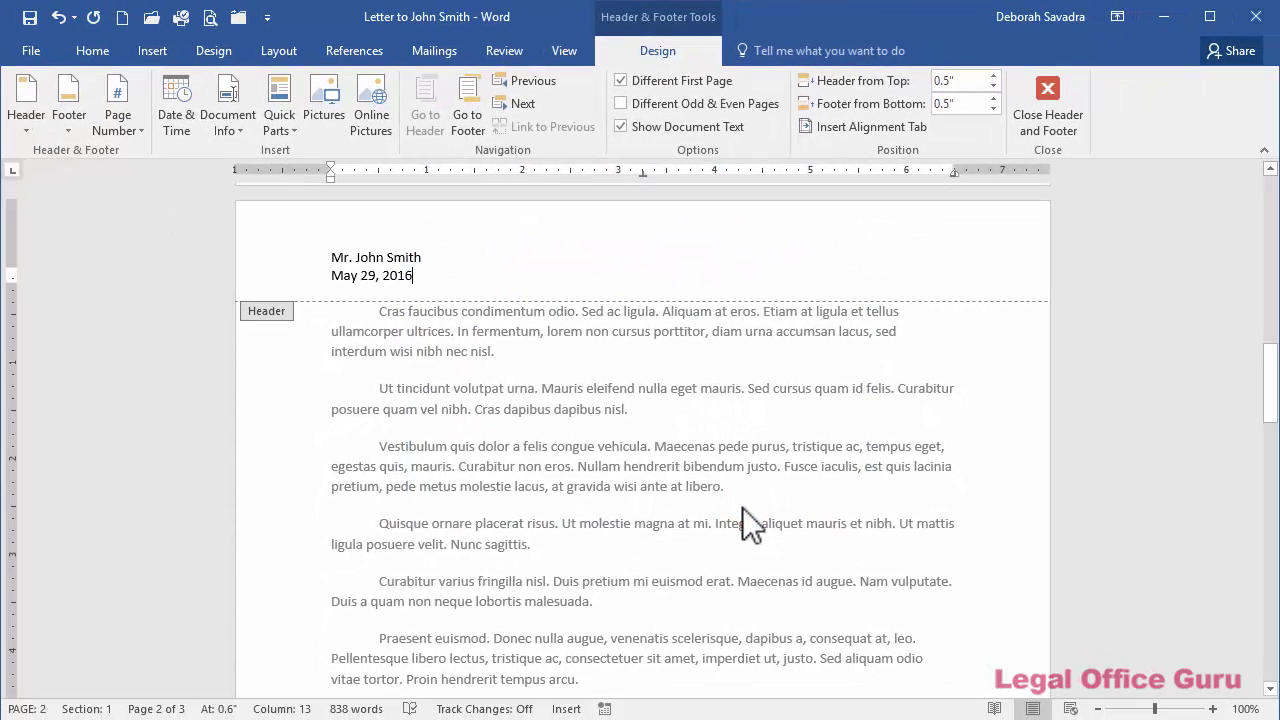
pyautogui.hotkey('ctrl', 'z')
# Insert a SaveDate field formatted as May 29, 2016 below the recipient's name
pyautogui.click(154, 51)
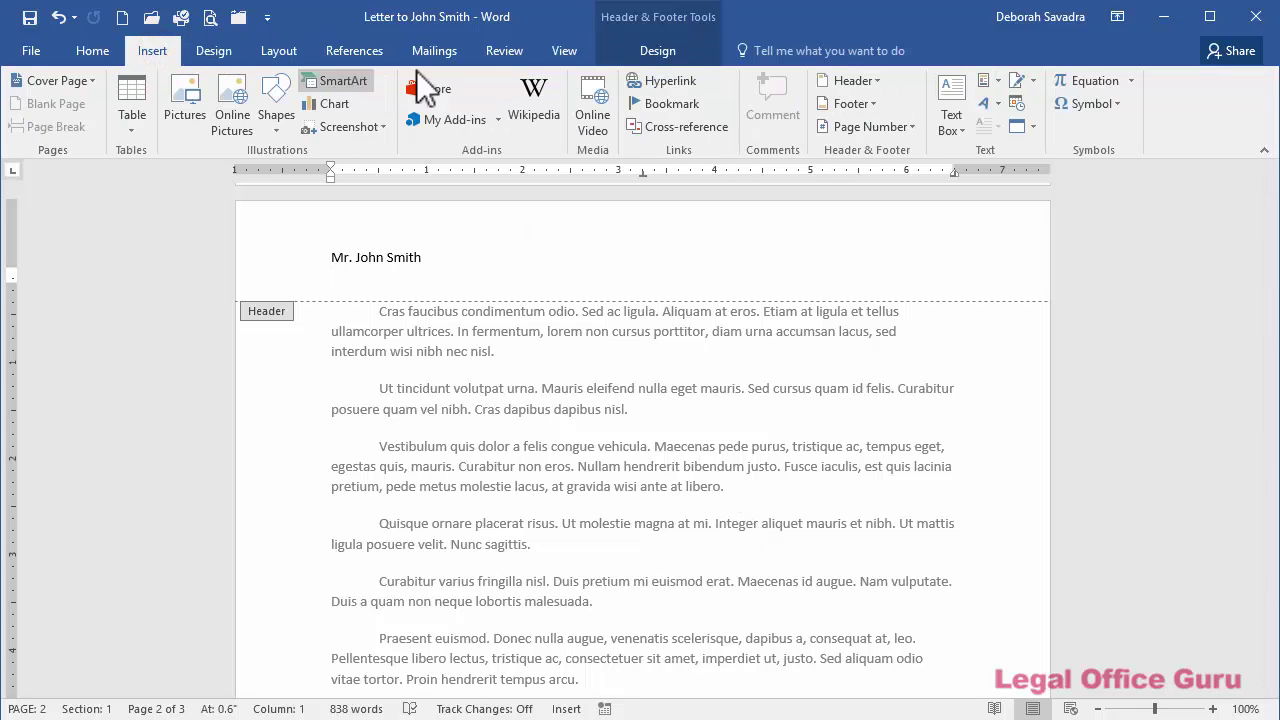
pyautogui.click(997, 84)
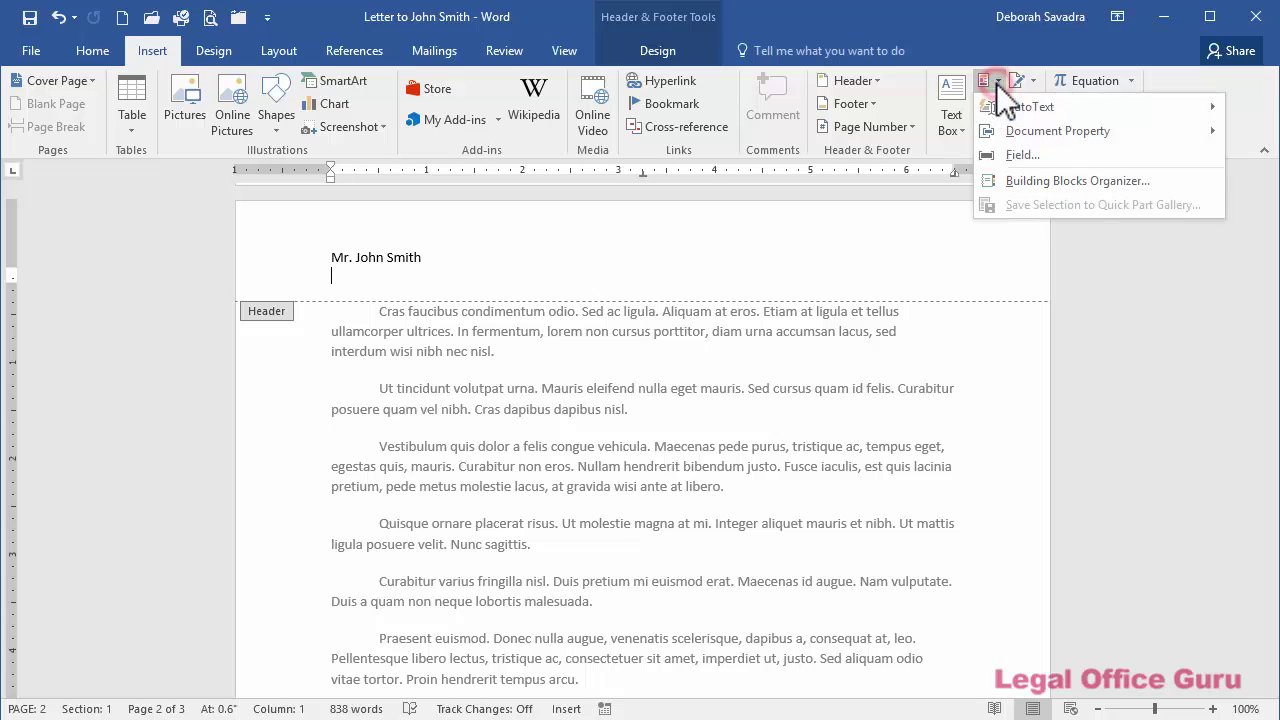
pyautogui.click(1018, 155)
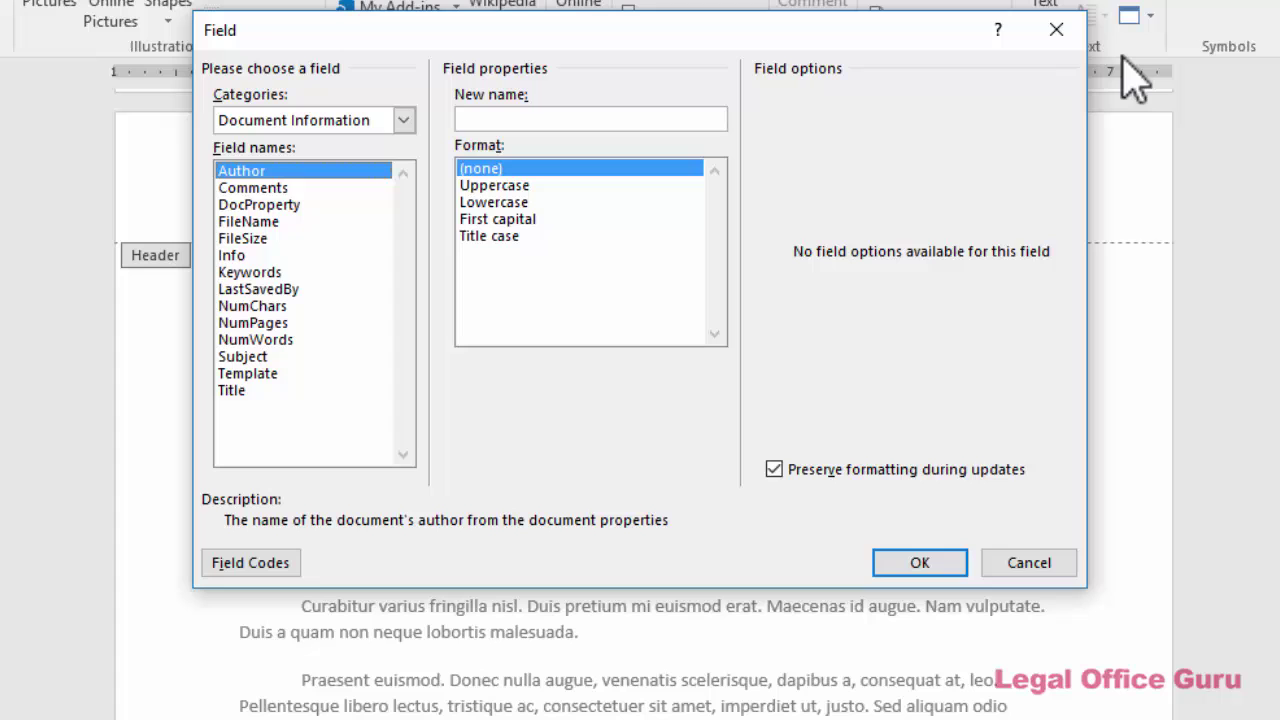
pyautogui.click(403, 121)
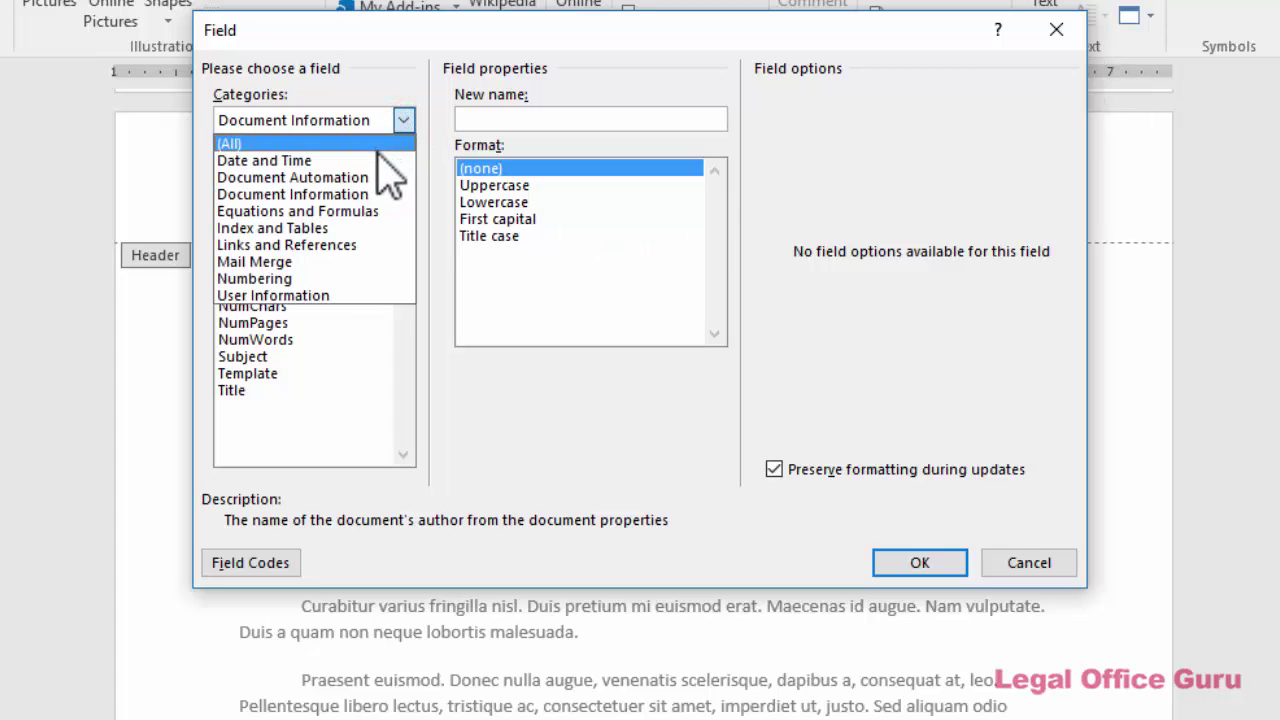
pyautogui.click(378, 159)
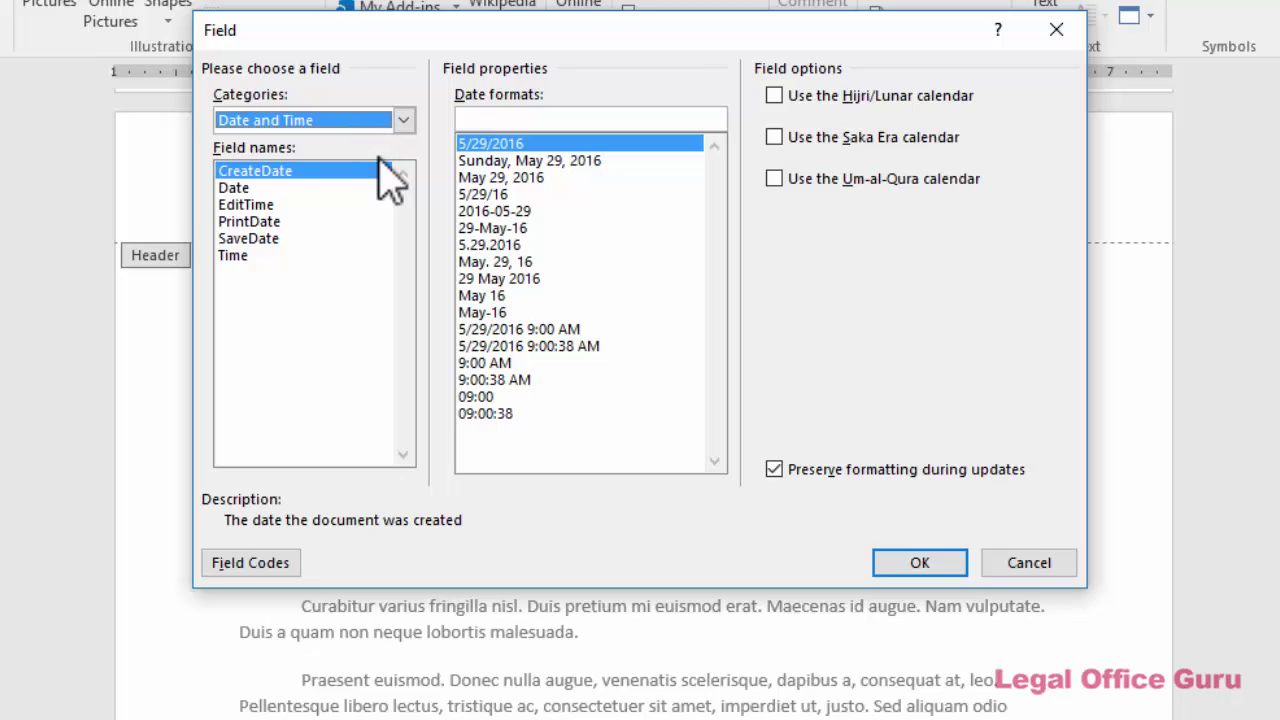
pyautogui.click(267, 239)
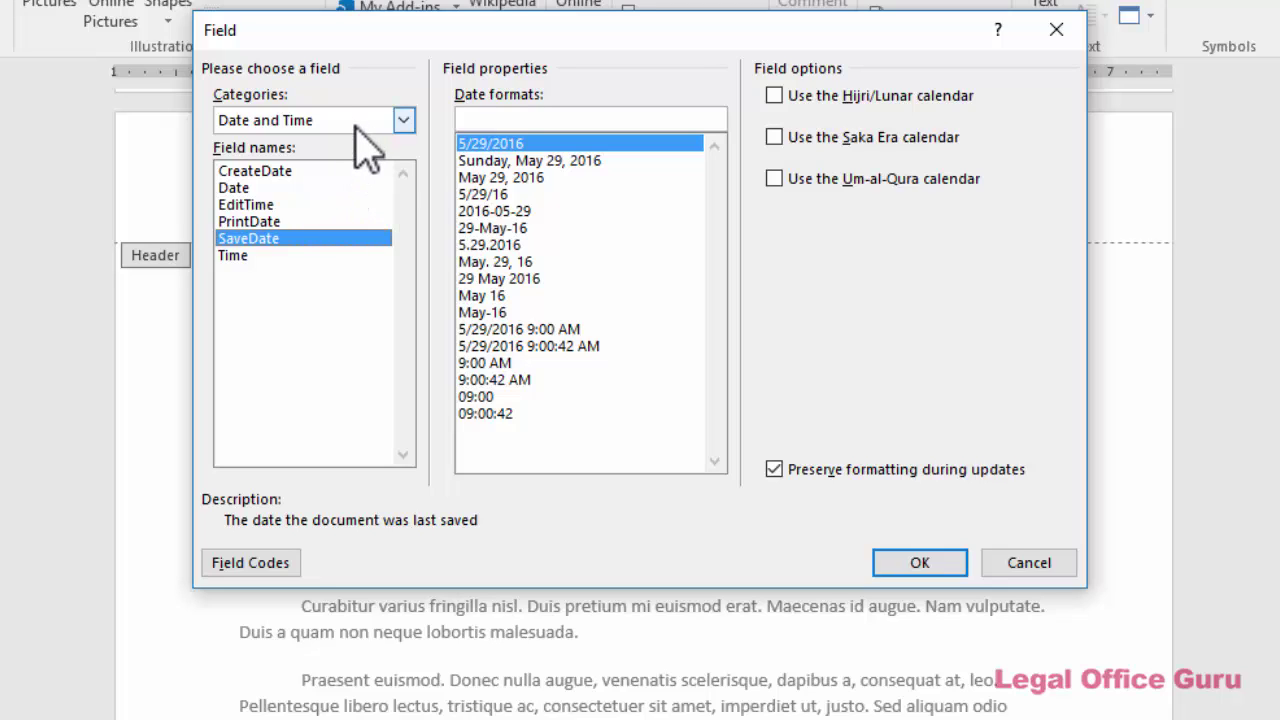
pyautogui.click(538, 179)
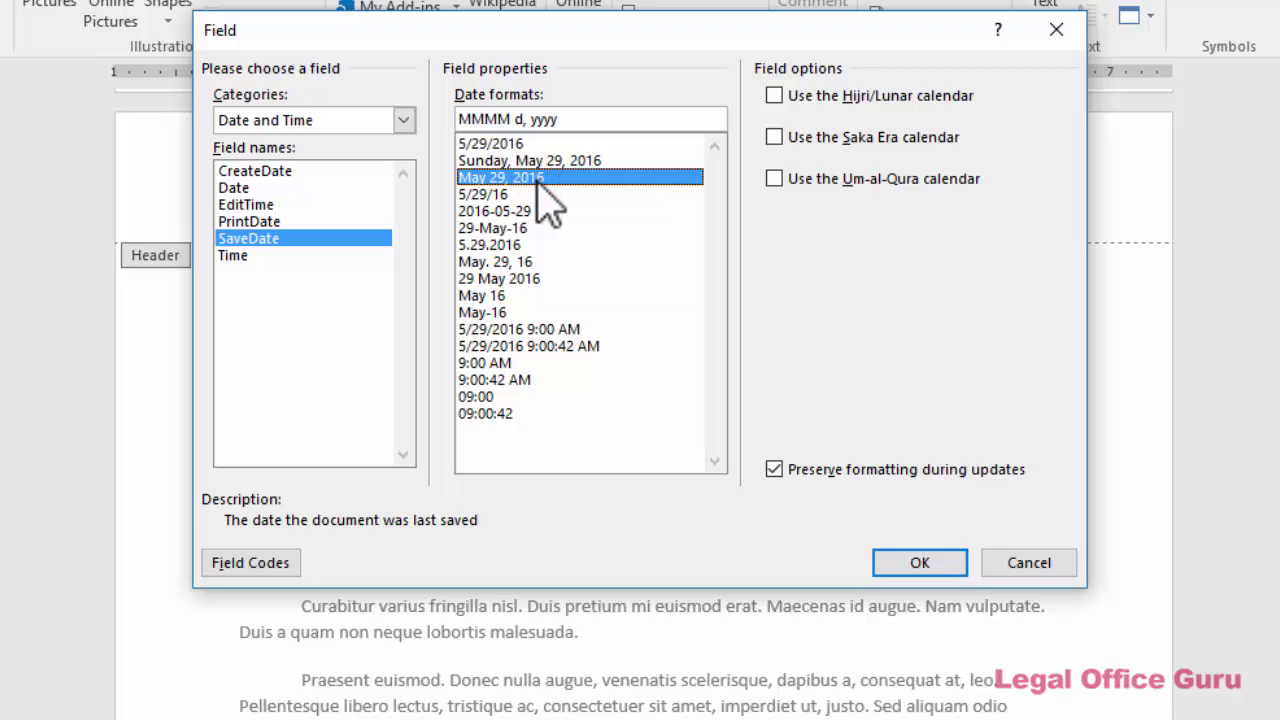
pyautogui.click(915, 562)
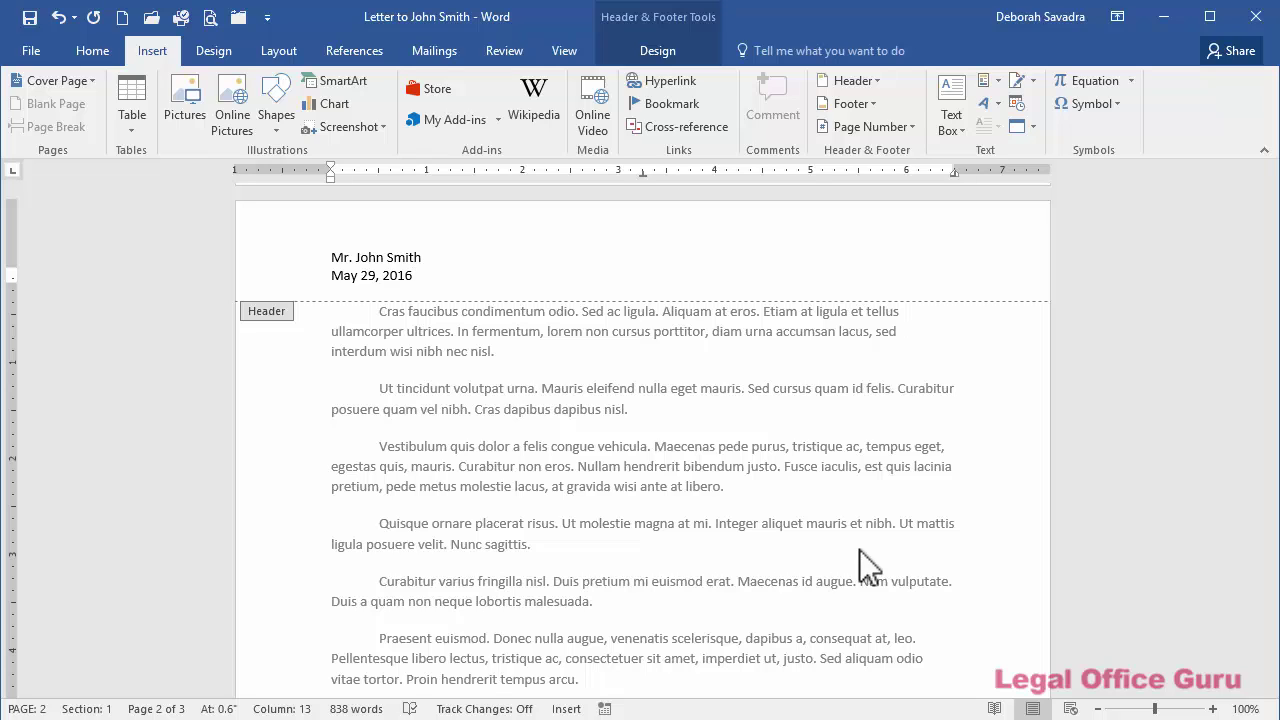
# Add a third header line reading 'Page 2 of' with a plain current-position page number
pyautogui.press('Return')
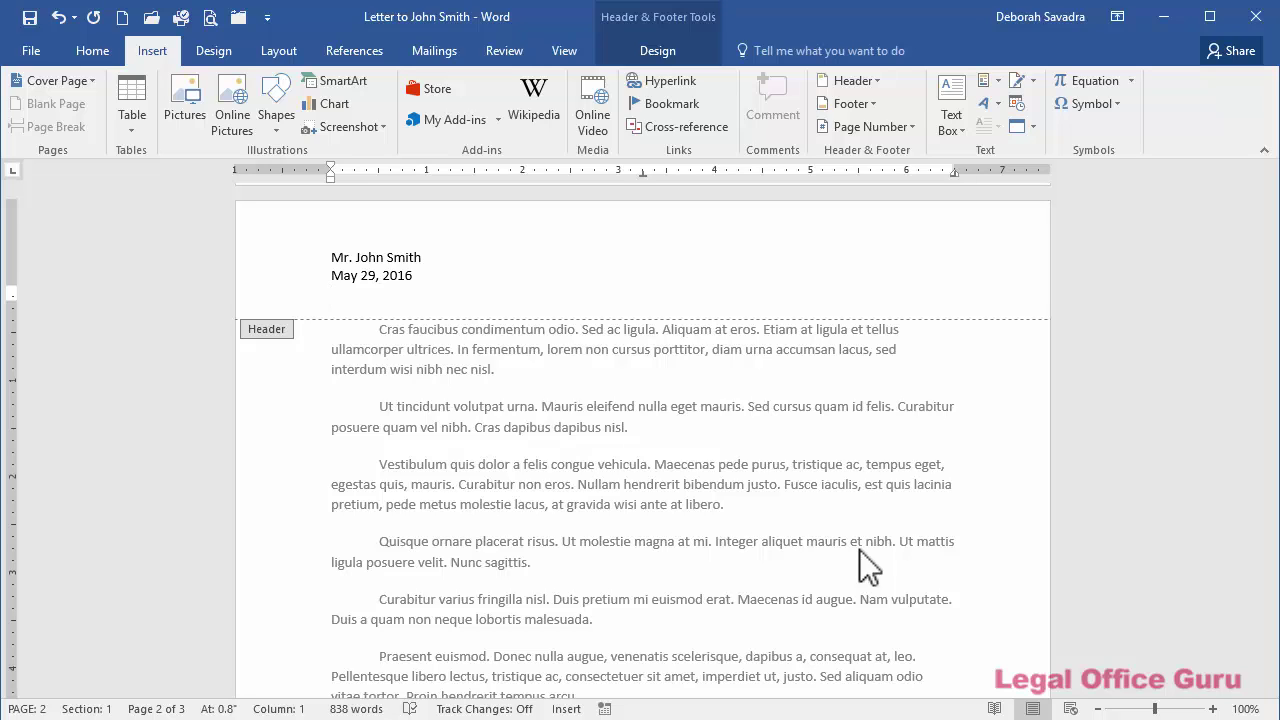
pyautogui.write('Pag')
pyautogui.write('e')
pyautogui.click(652, 46)
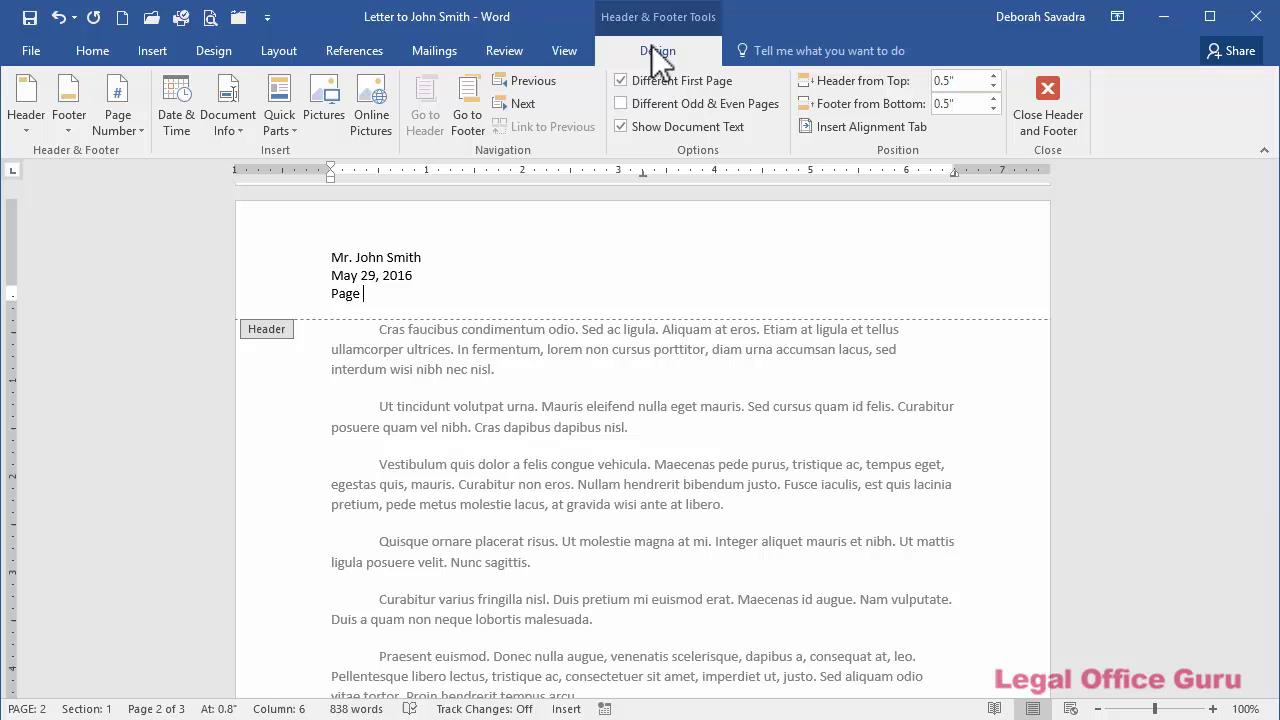
pyautogui.click(143, 131)
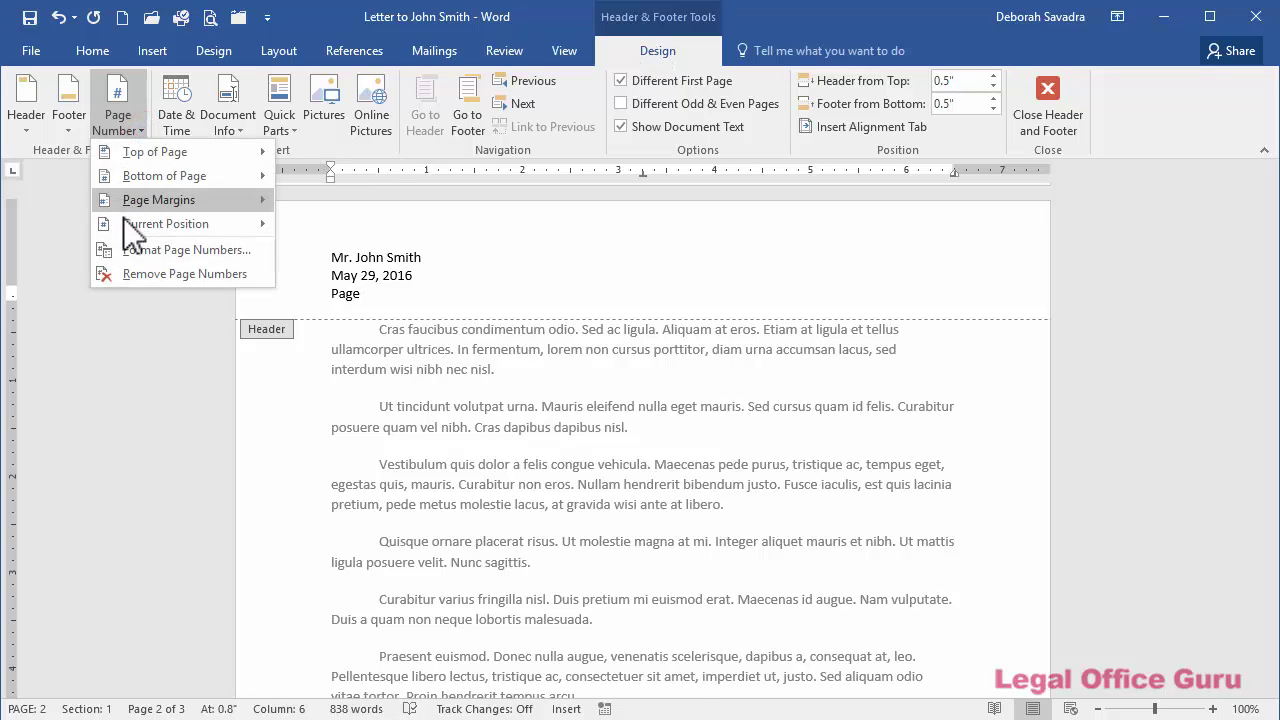
pyautogui.moveTo(166, 224)
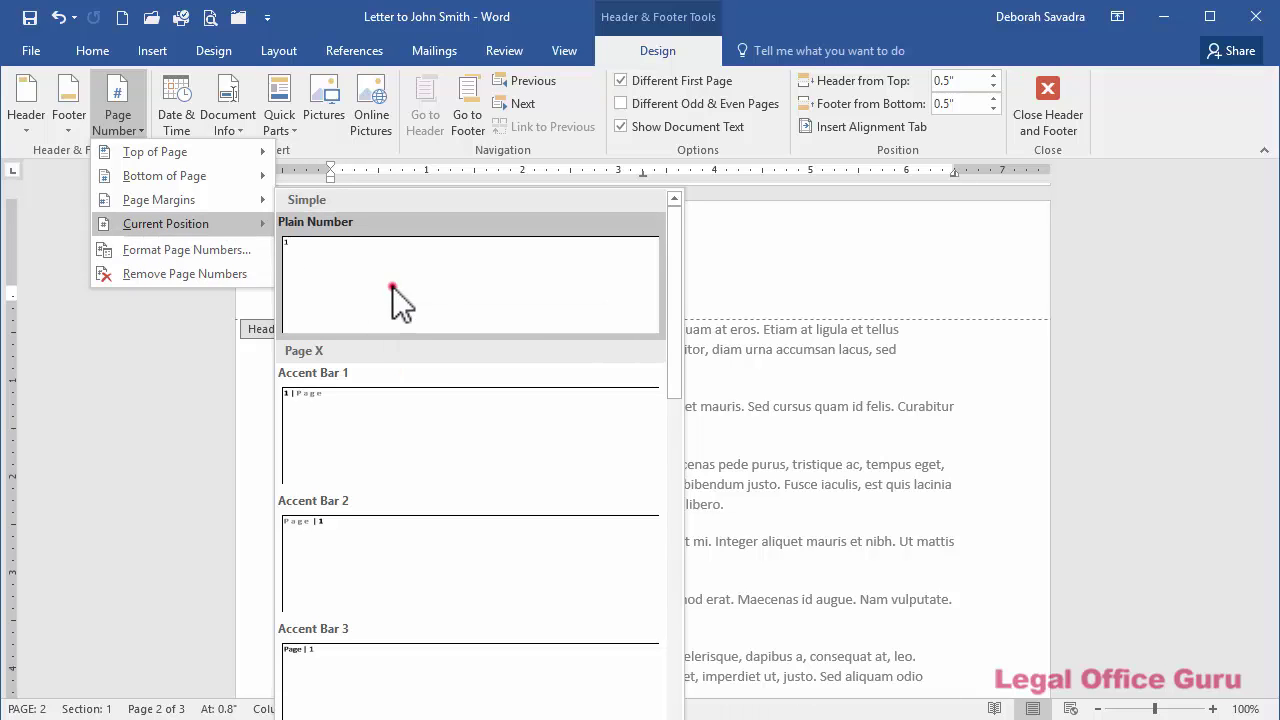
pyautogui.click(398, 302)
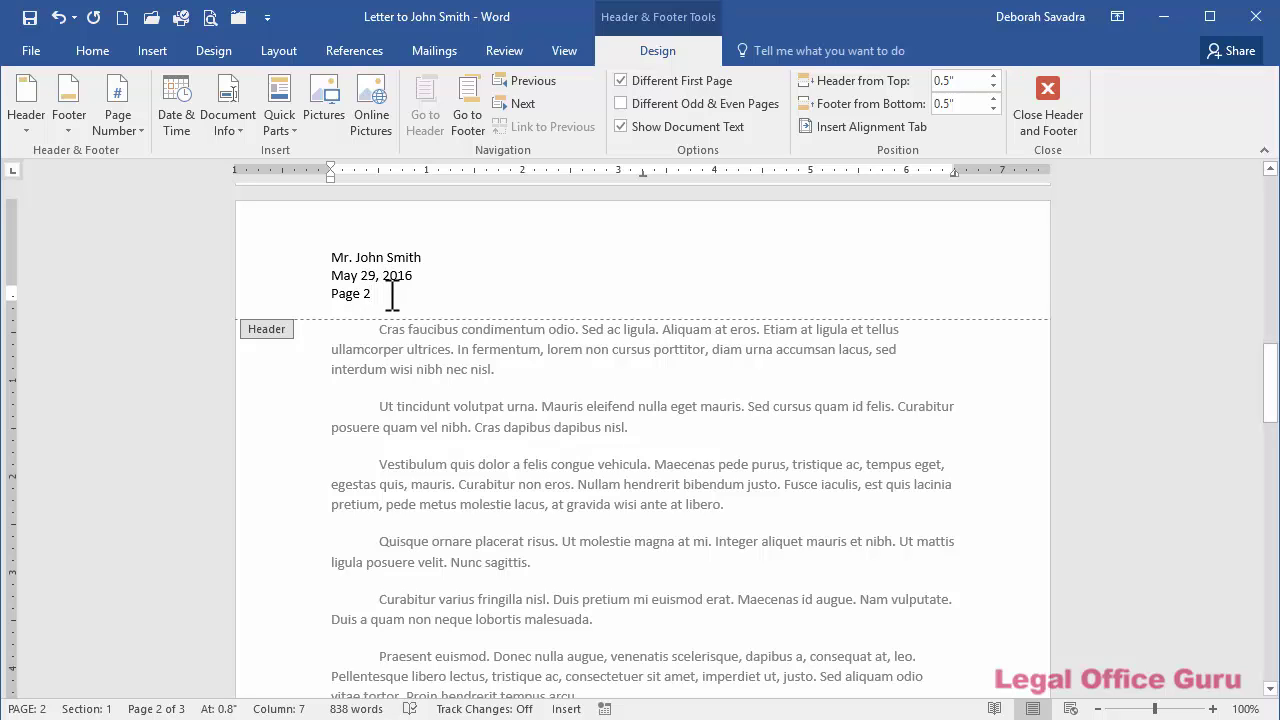
pyautogui.write('of')
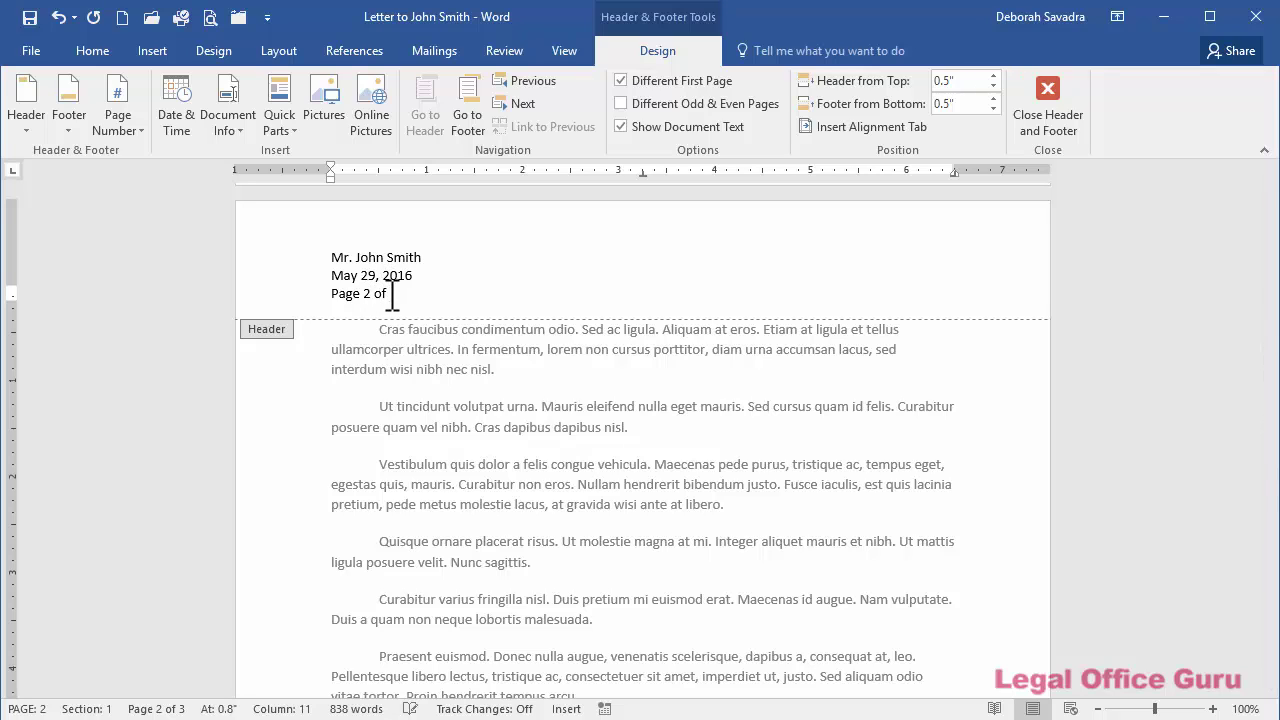
# Insert a NumPages field in 1, 2, 3 format so the line reads 'Page 2 of 3'
pyautogui.click(160, 55)
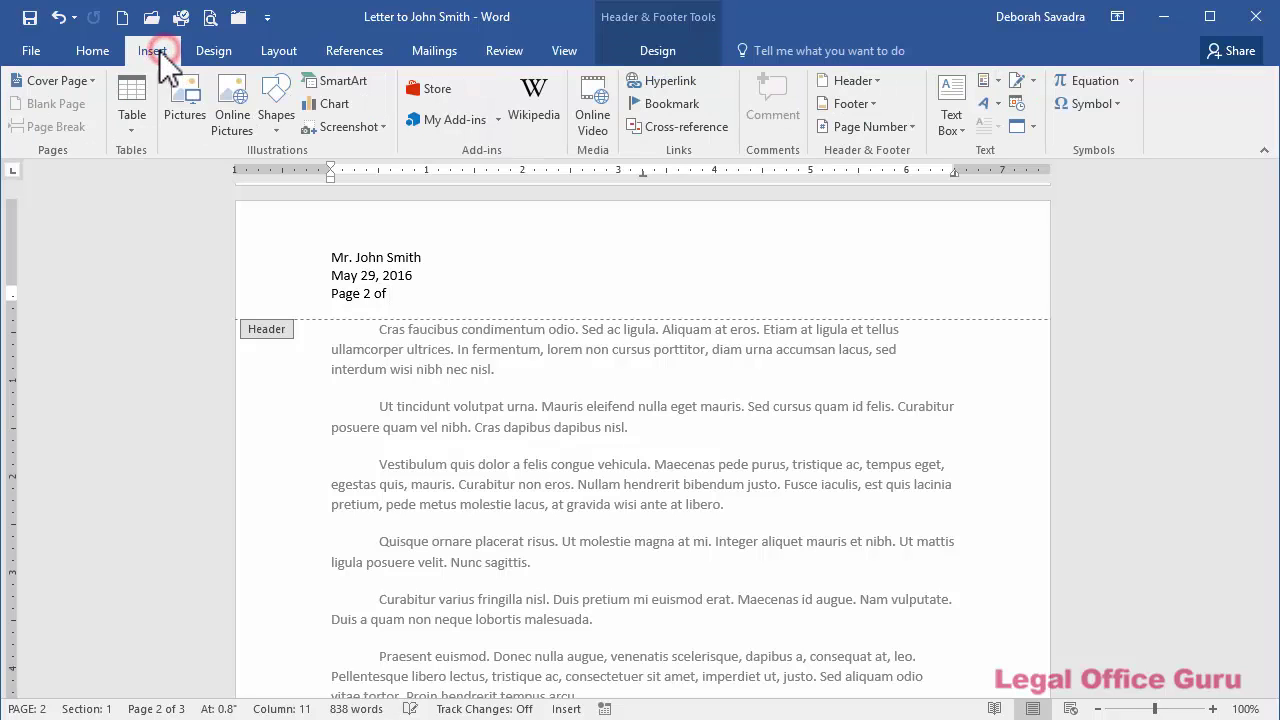
pyautogui.click(992, 82)
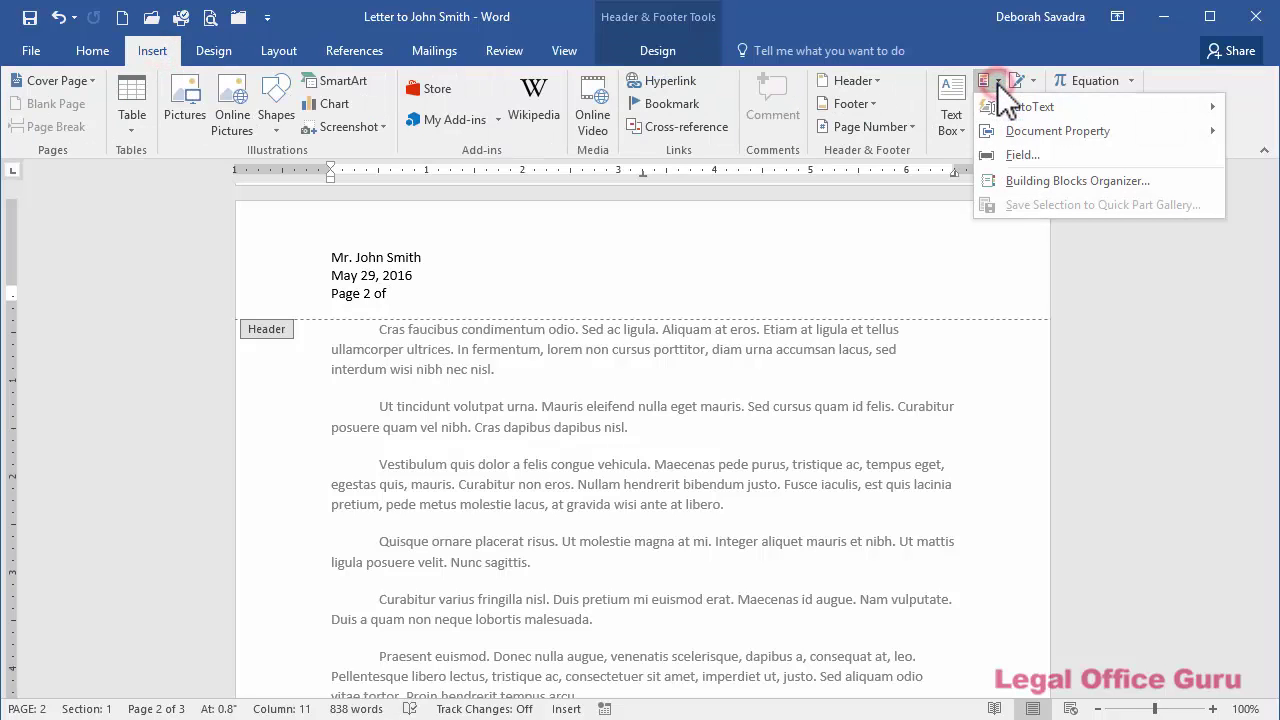
pyautogui.click(1010, 156)
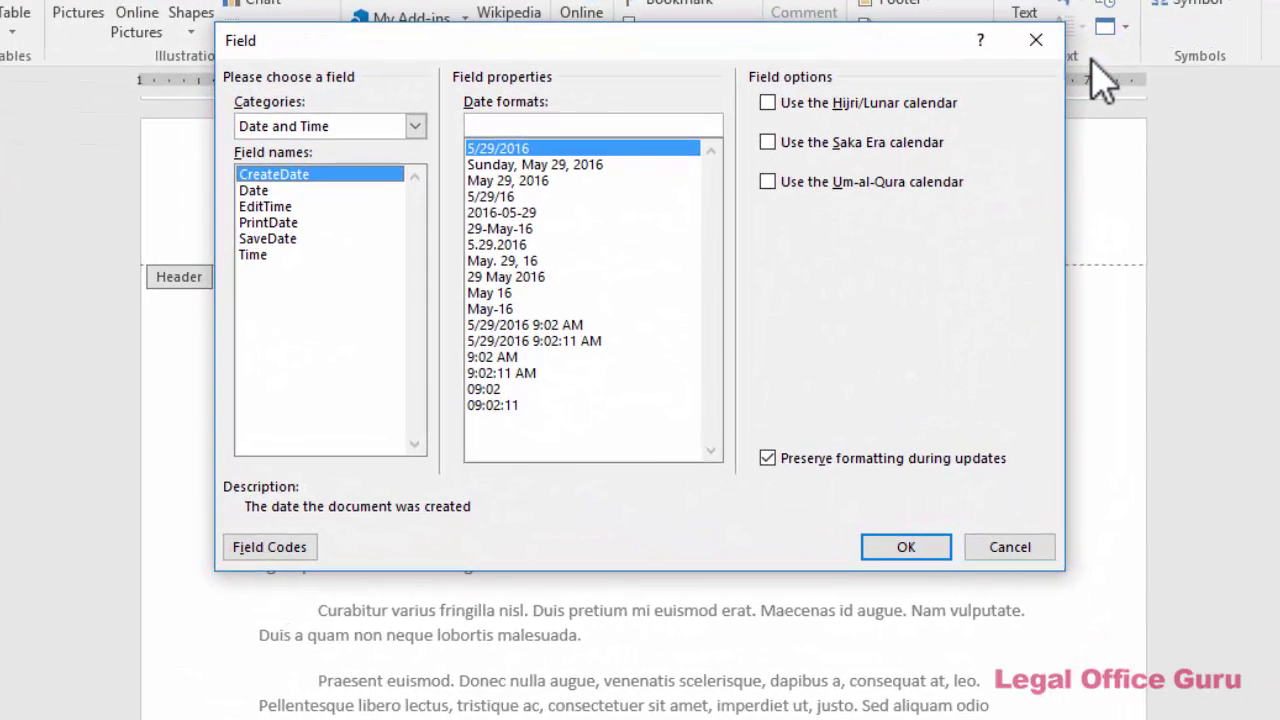
pyautogui.click(414, 127)
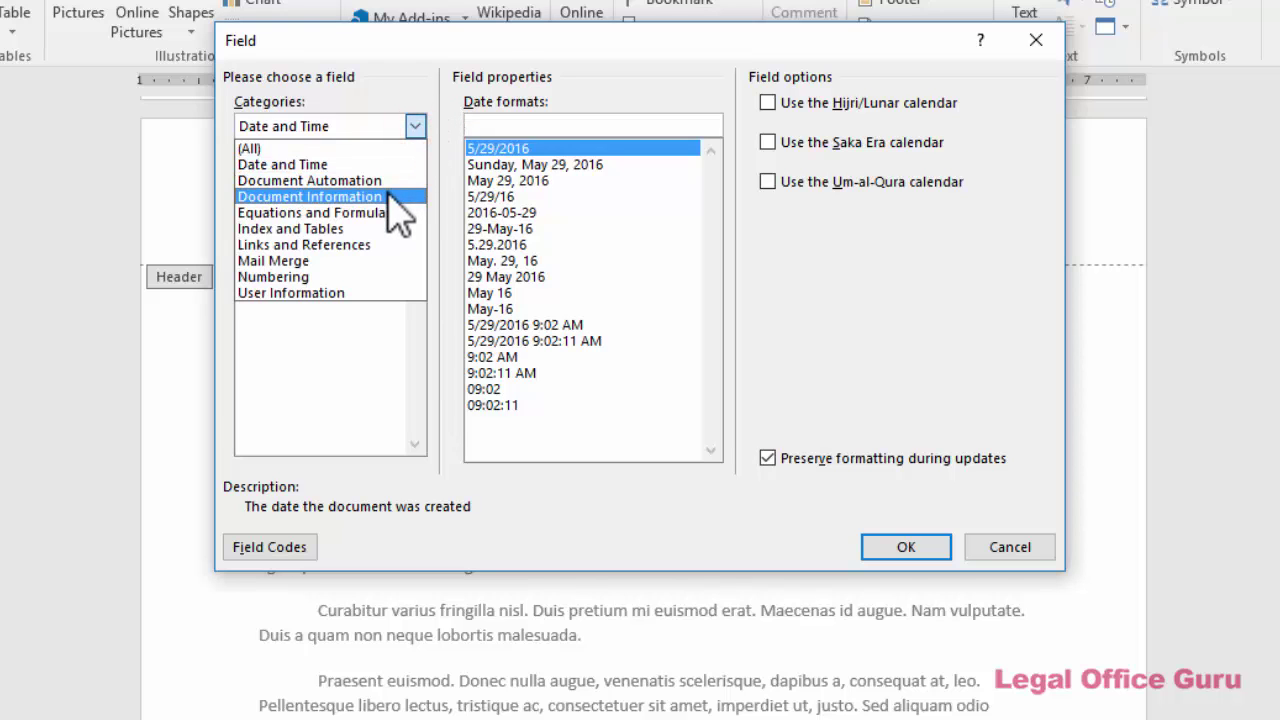
pyautogui.click(389, 196)
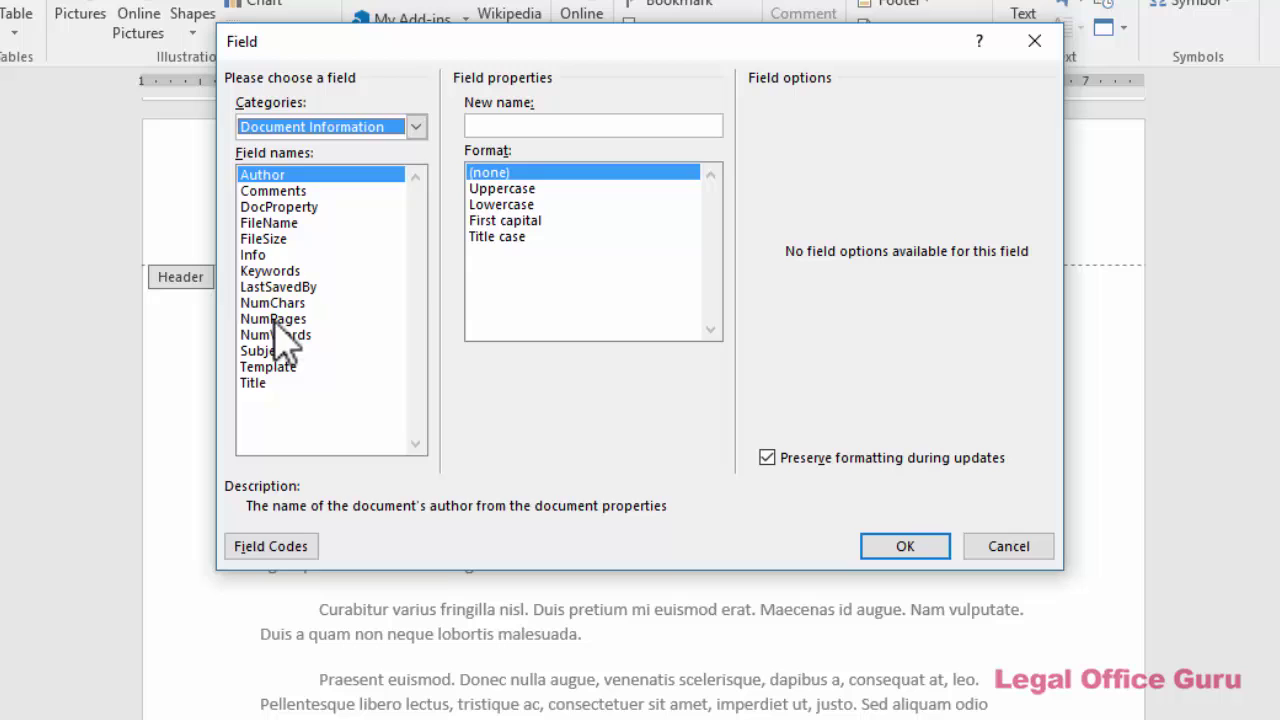
pyautogui.click(280, 320)
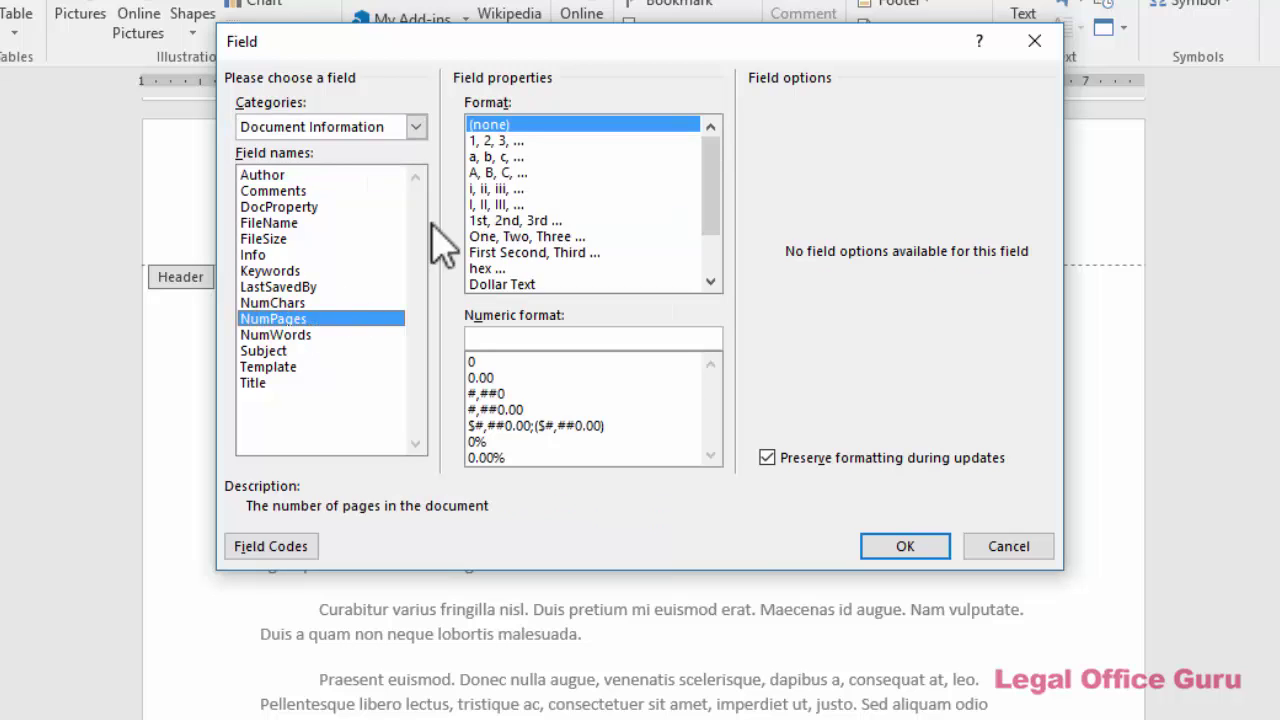
pyautogui.click(500, 140)
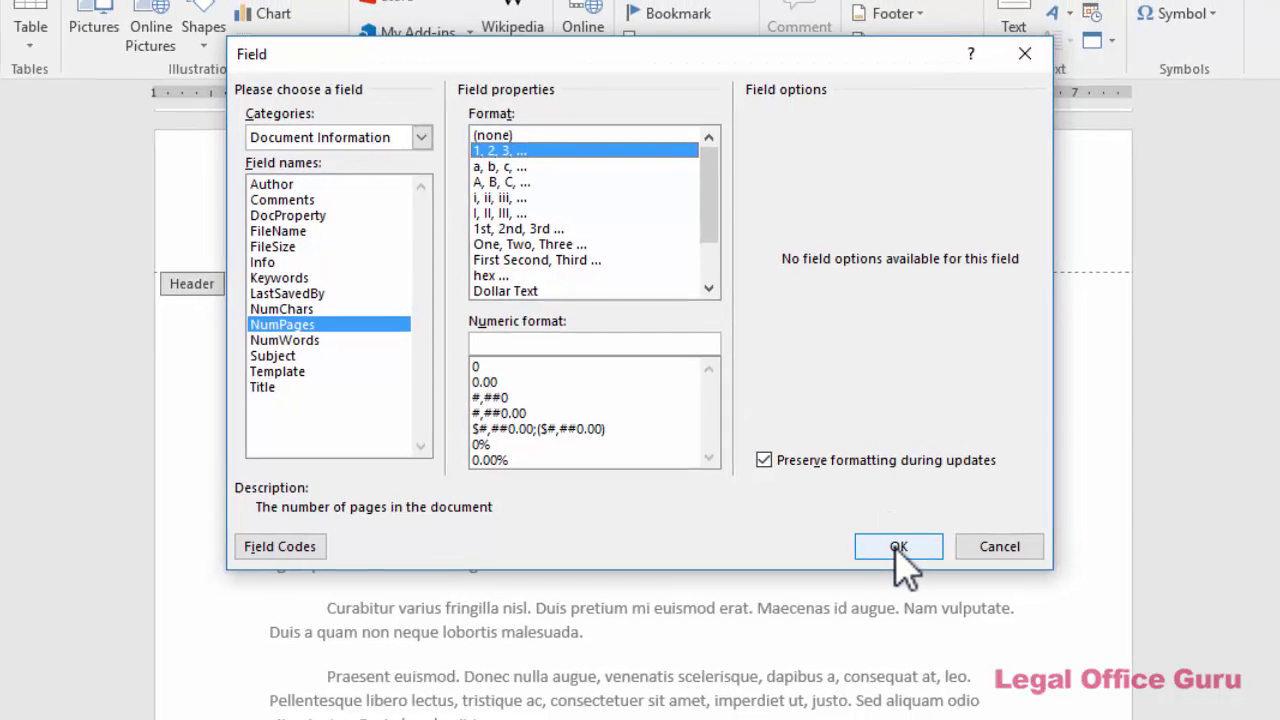
pyautogui.click(897, 546)
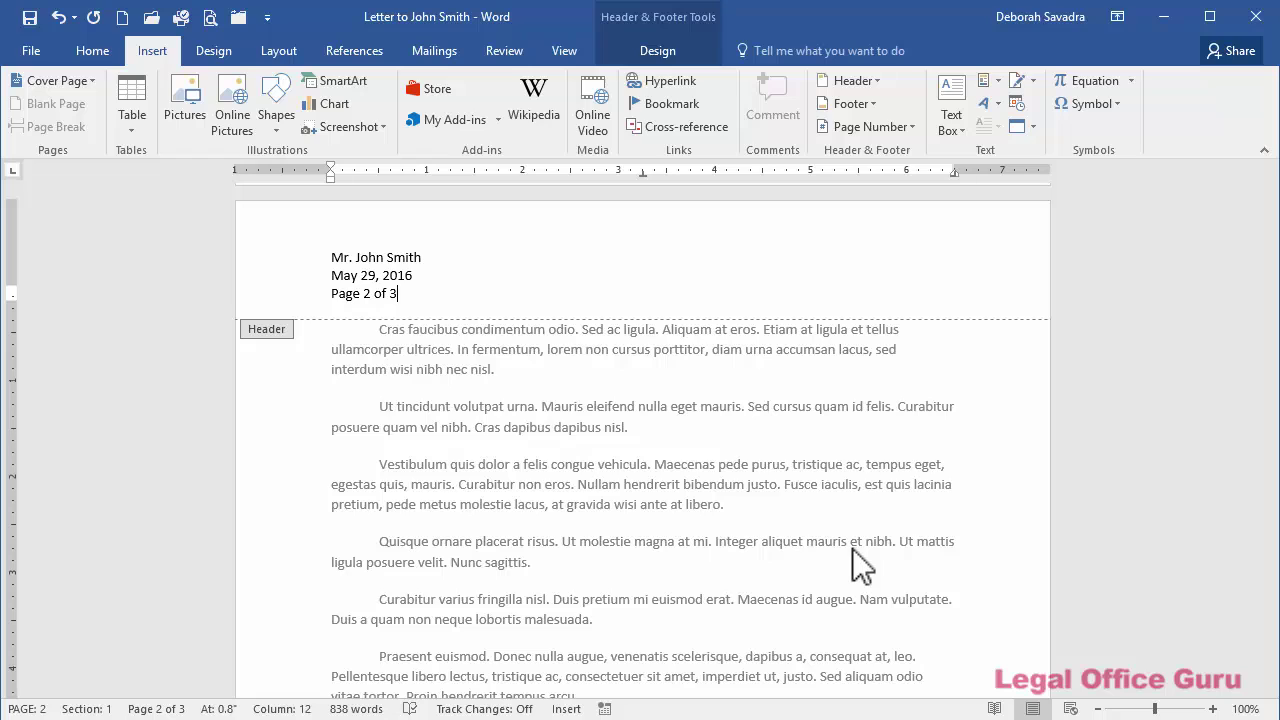
# Add a row of underscores beneath 'Page 2 of 3' as a separator line
pyautogui.press('Return')
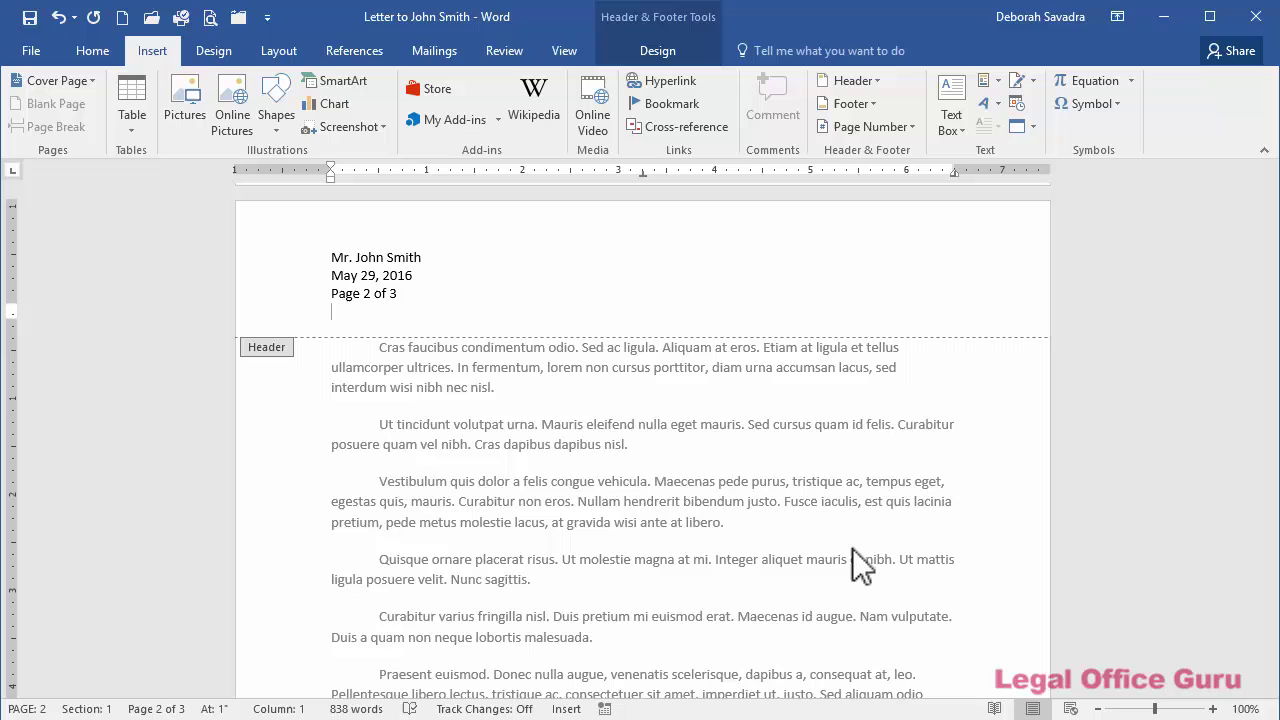
pyautogui.write('_')
pyautogui.write('_________________________________')
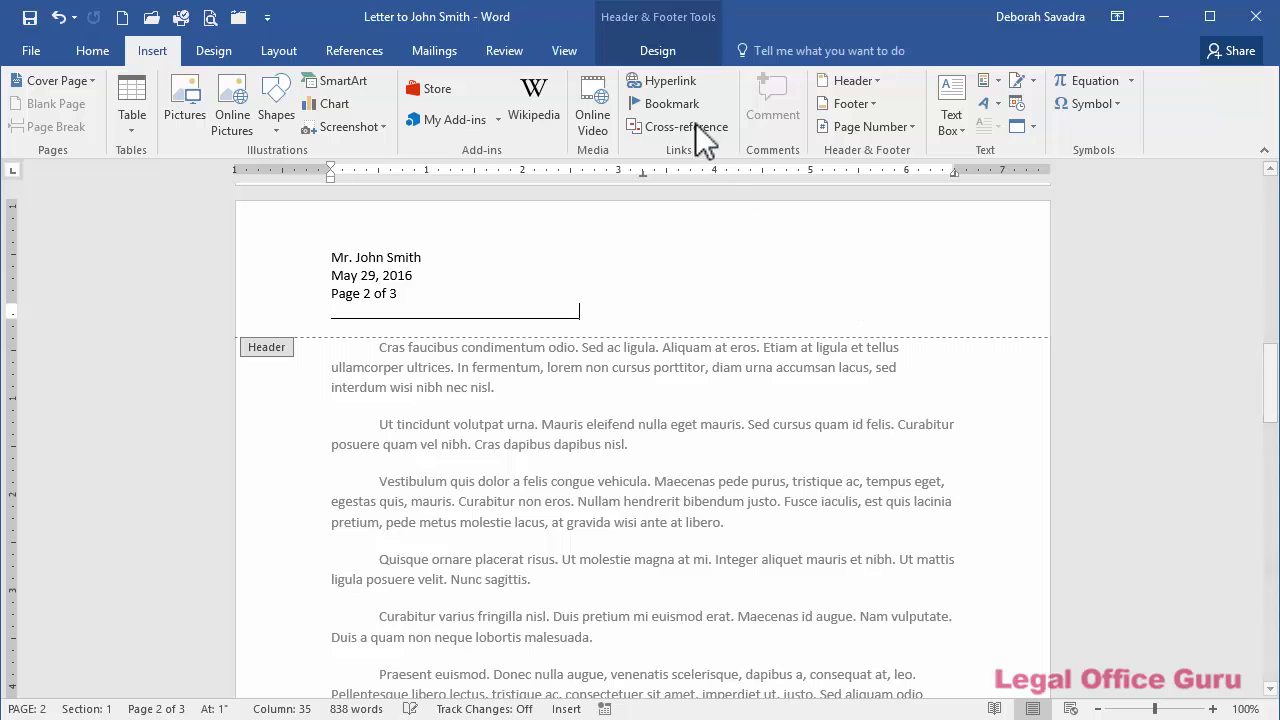
pyautogui.click(643, 50)
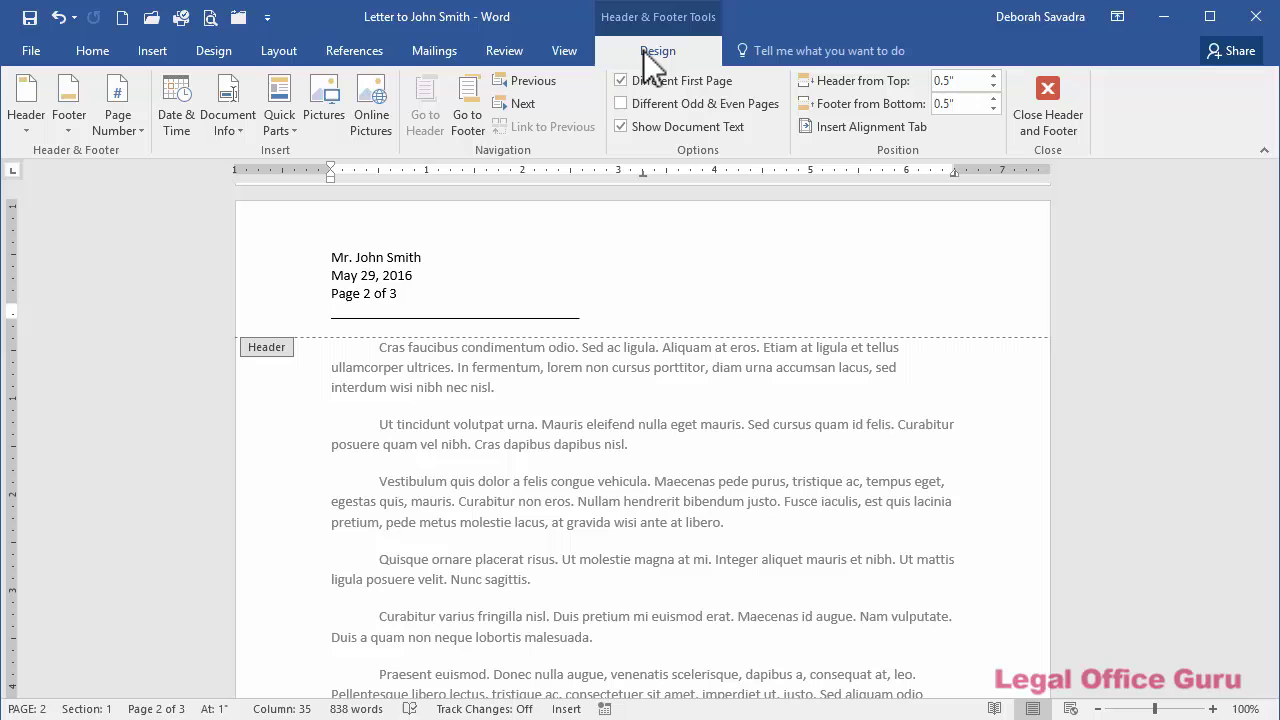
# Close the header and confirm page 1 has no header while page 2 shows it
pyautogui.click(1050, 93)
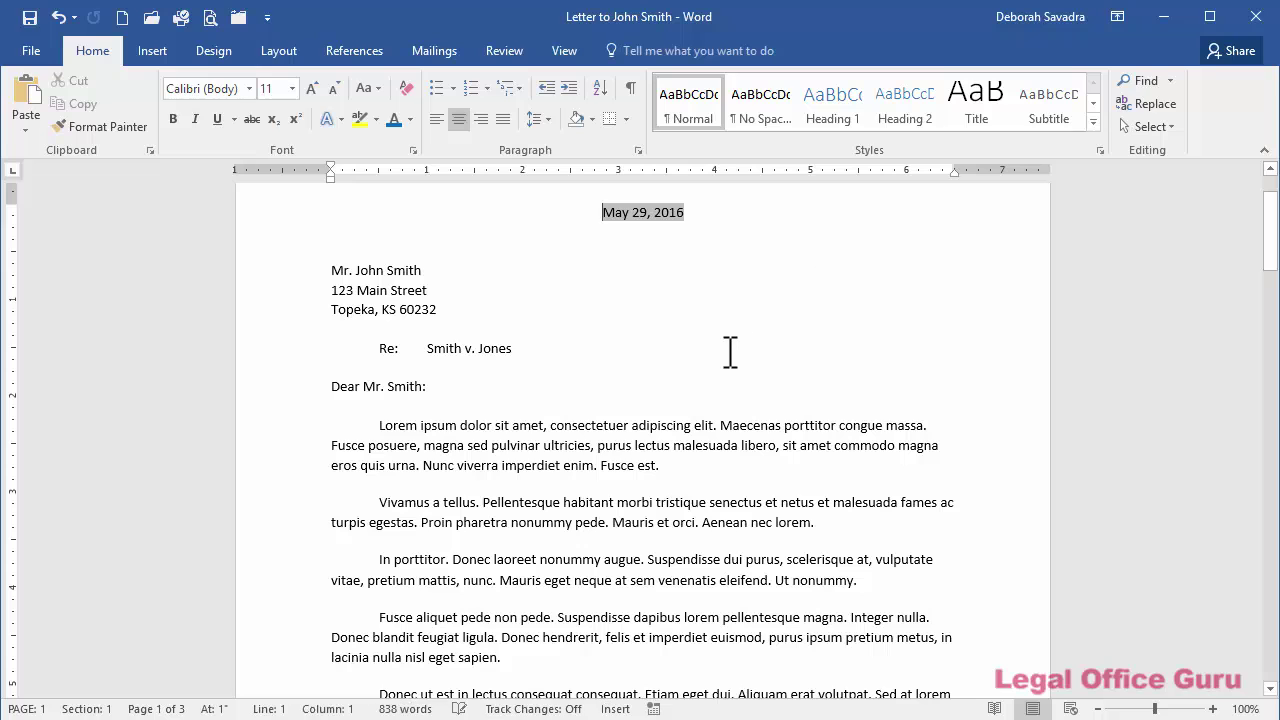
pyautogui.scroll(-5, 740, 332)
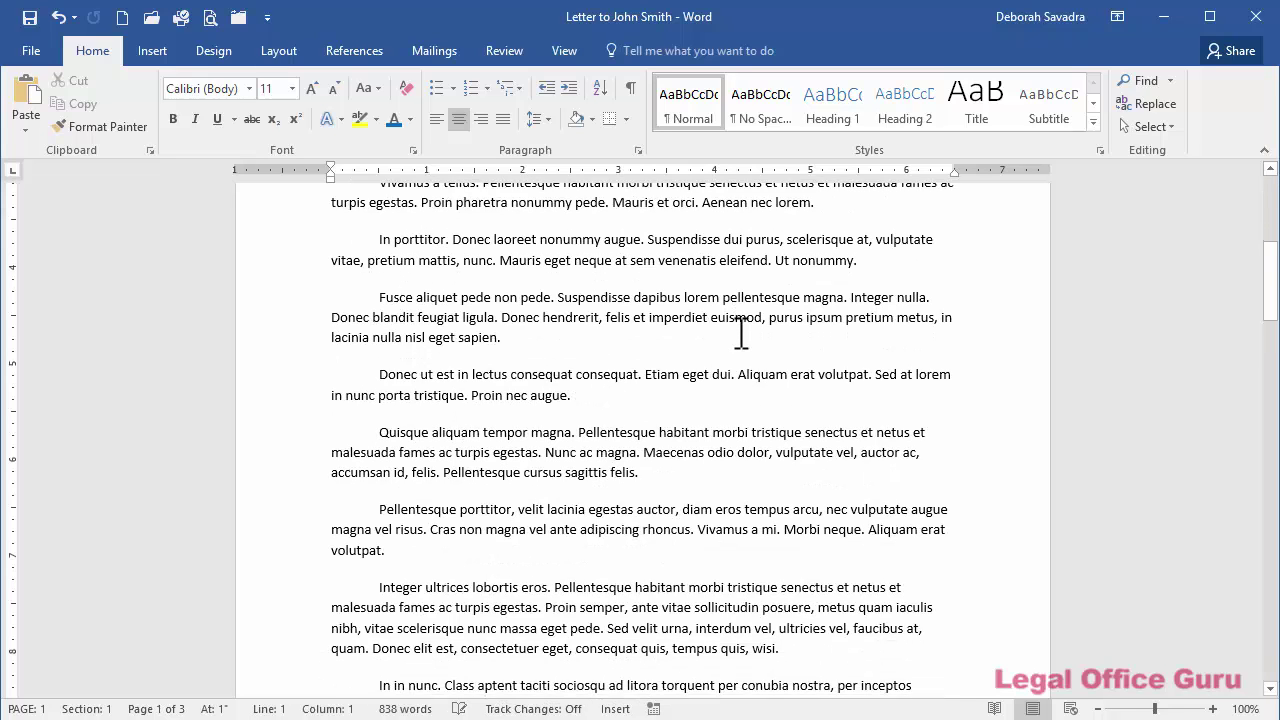
pyautogui.scroll(4, 740, 332)
pyautogui.scroll(3, 740, 332)
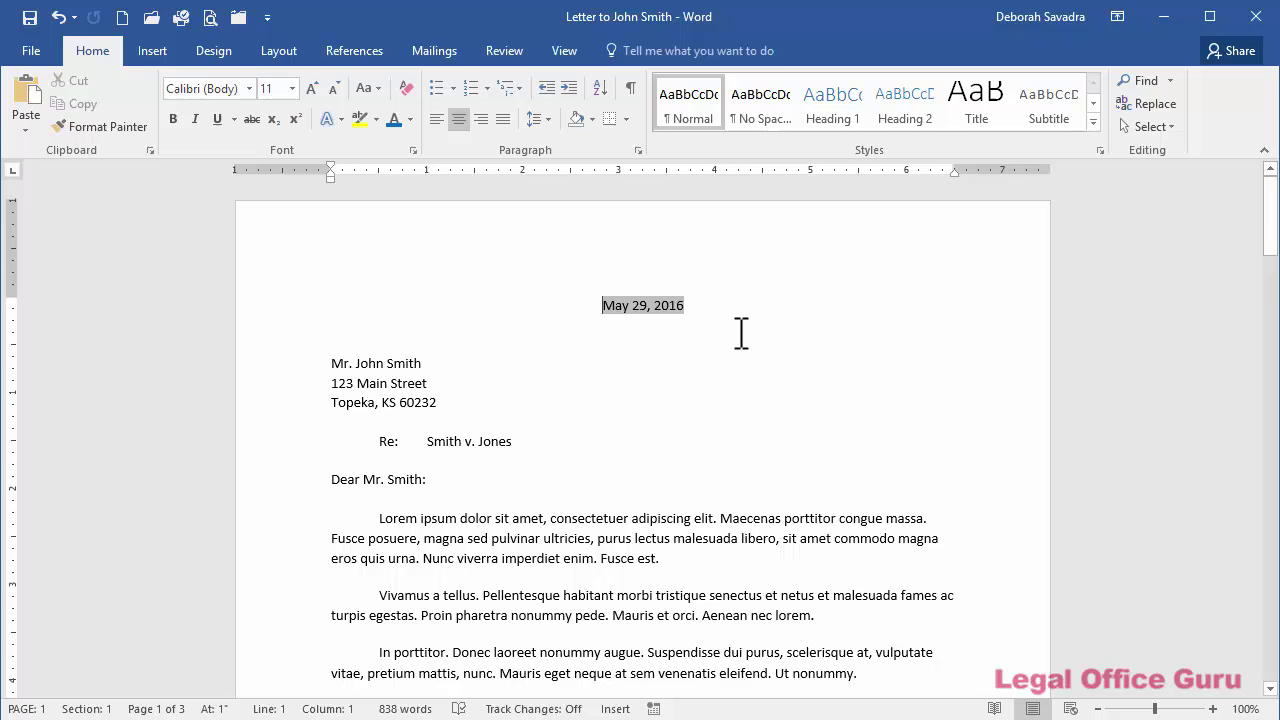
pyautogui.scroll(-5, 741, 333)
pyautogui.scroll(-4, 741, 333)
pyautogui.scroll(-4, 736, 335)
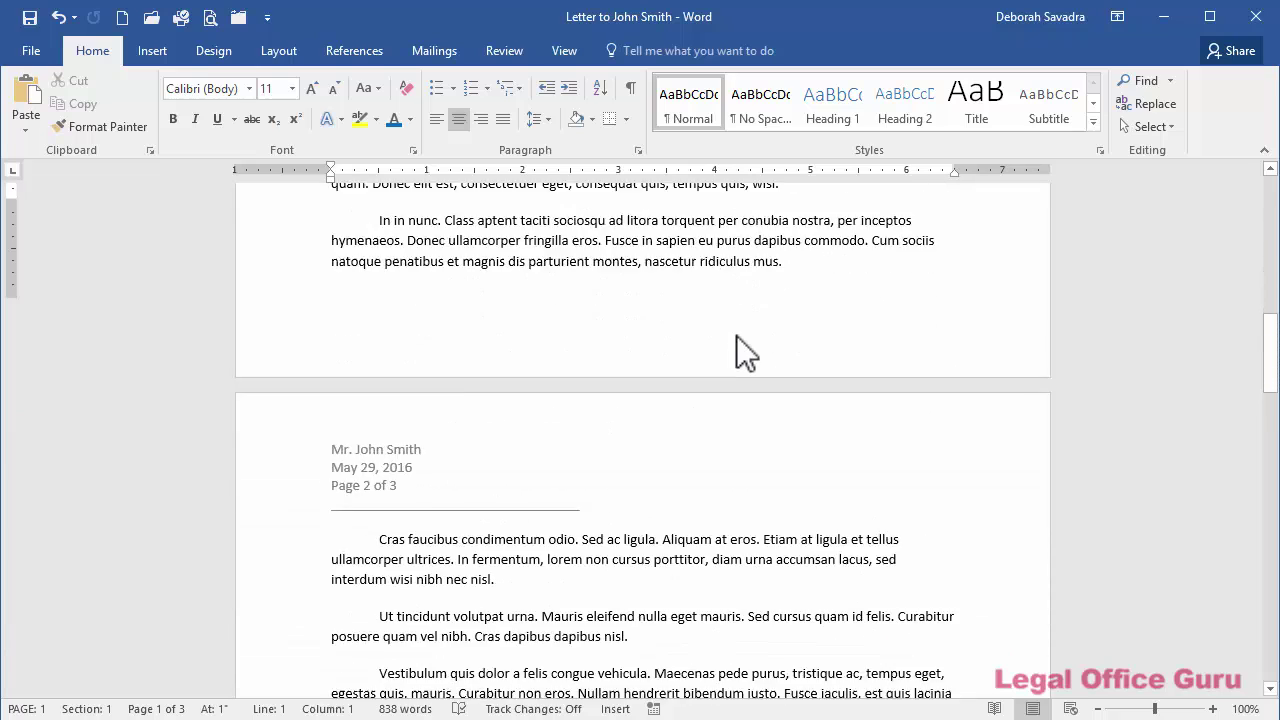
pyautogui.scroll(-1, 736, 350)
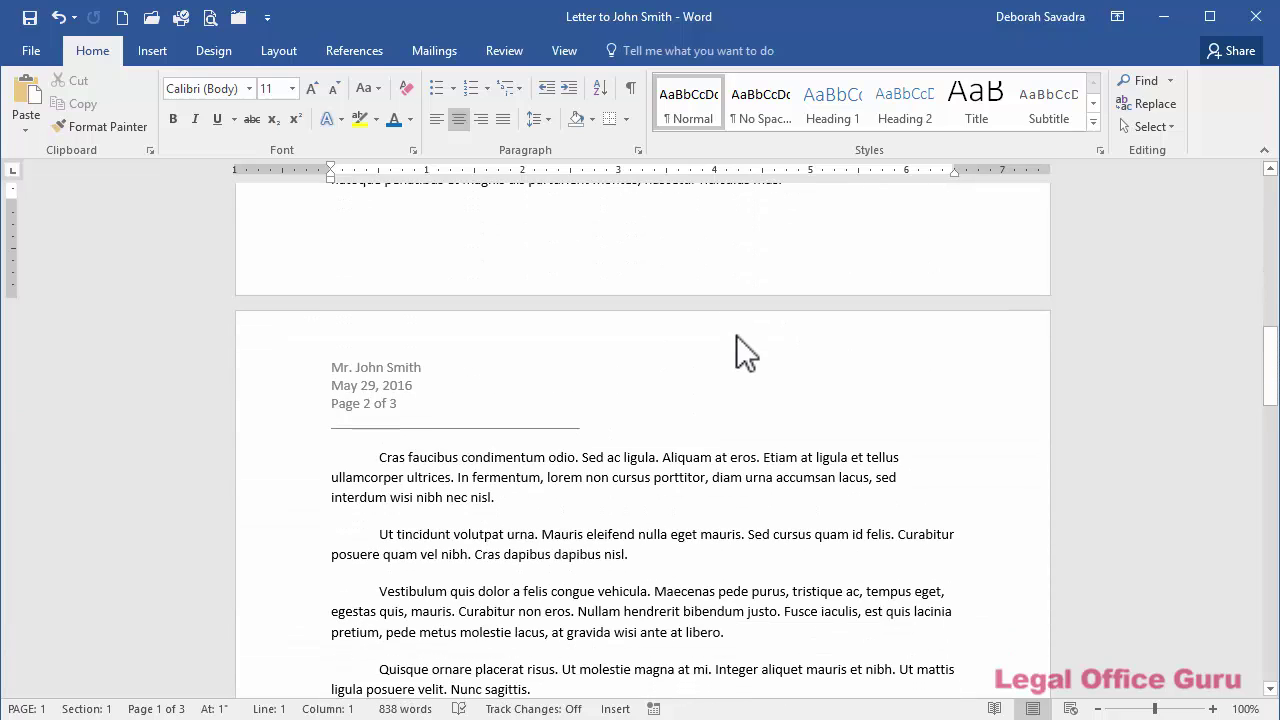